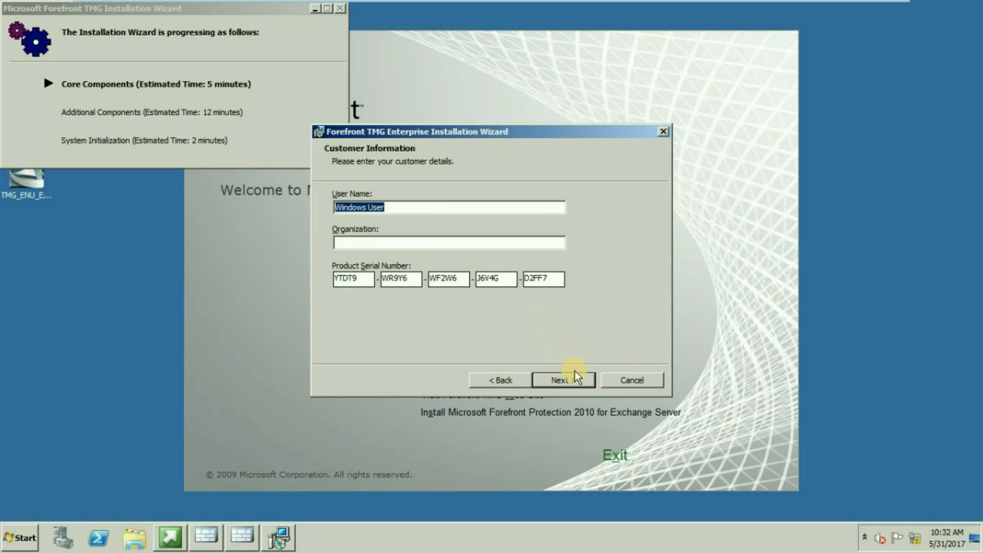
Keep the Forefront TMG services and Management scenario and define the internal network from the LOCAL AREA adapter's address range.
click(577, 376)
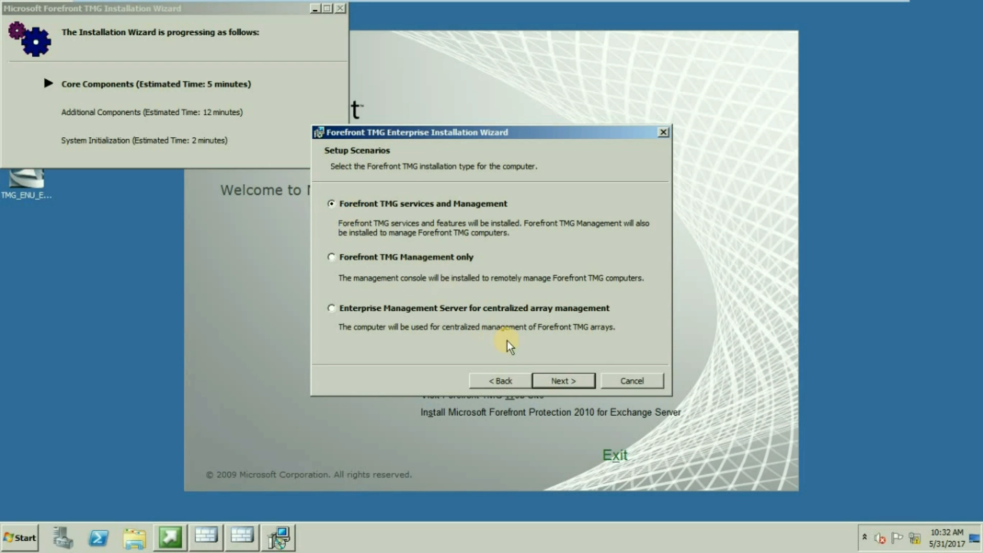
click(553, 380)
click(623, 195)
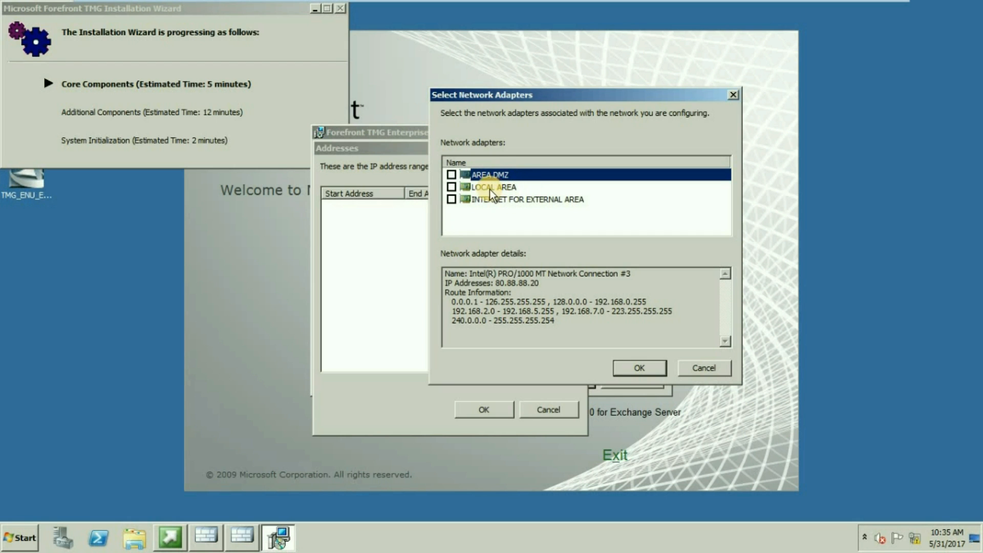
click(451, 187)
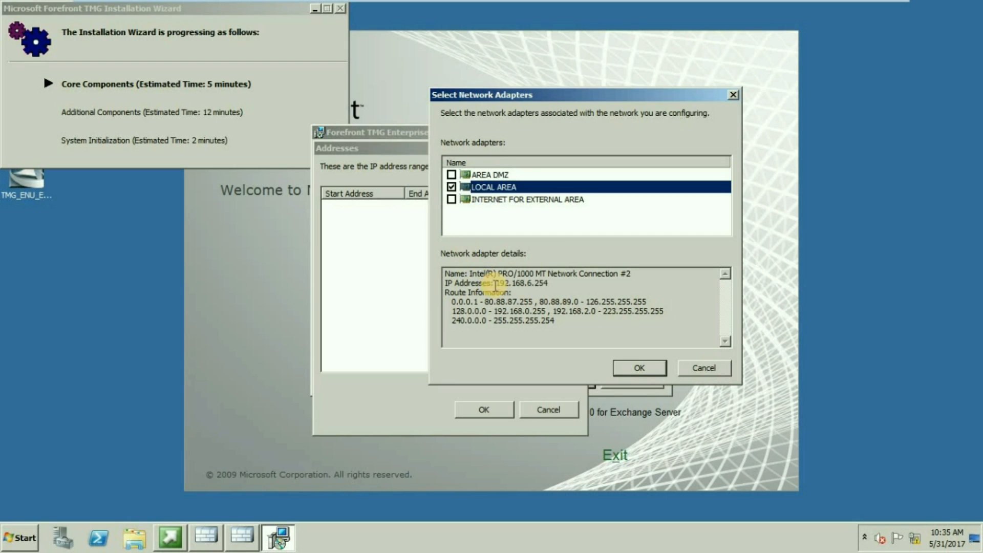
click(635, 367)
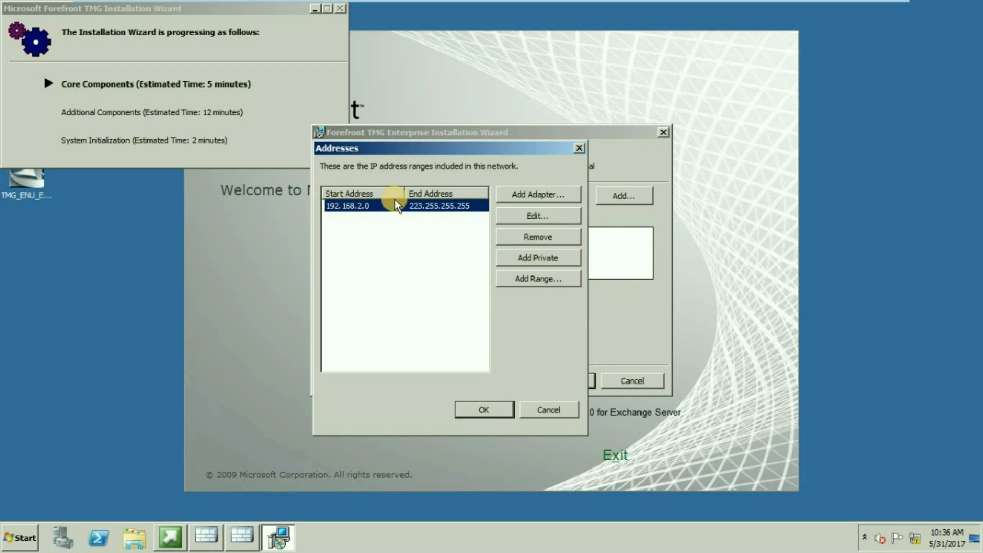
click(484, 410)
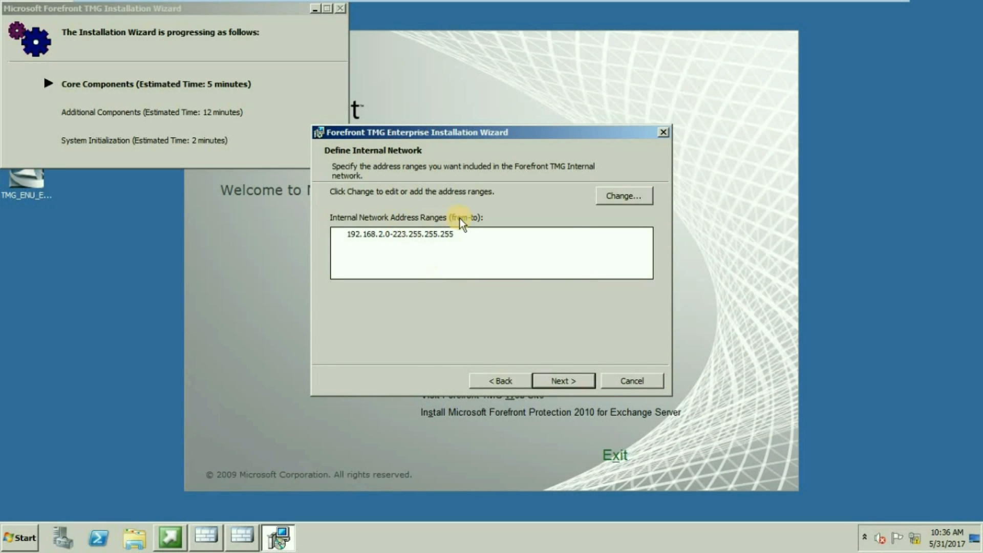
click(572, 382)
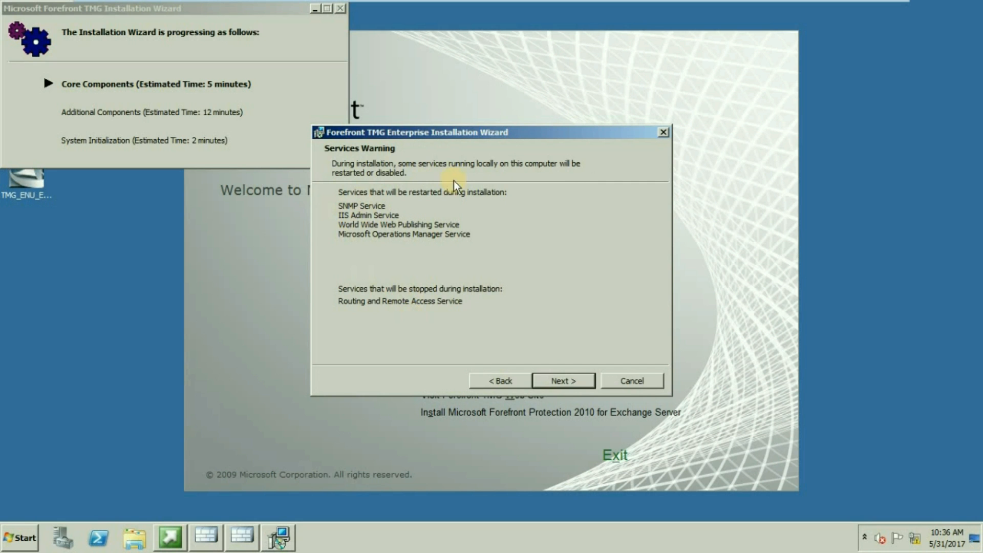
Install Forefront TMG with the chosen settings and finish the wizard so that Forefront TMG Management launches.
click(570, 386)
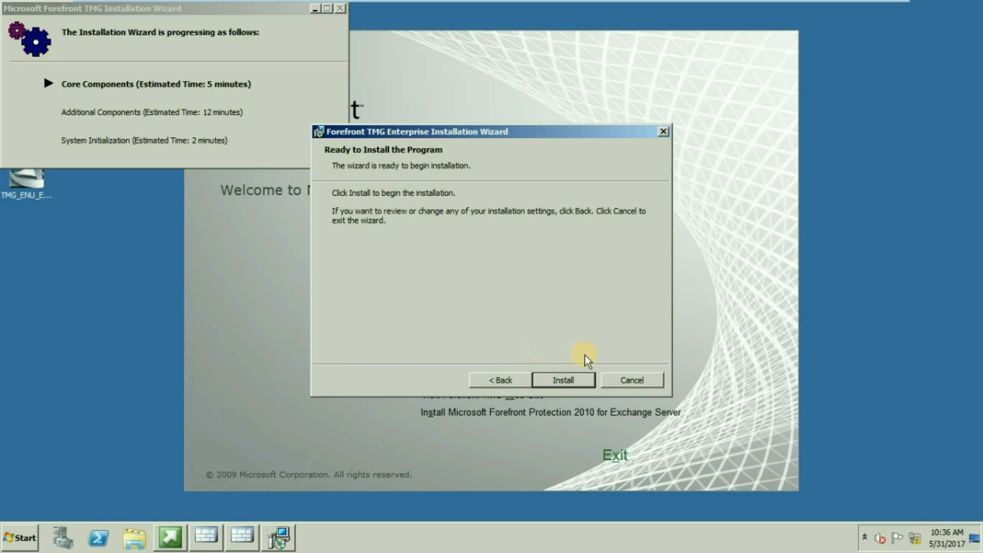
click(563, 379)
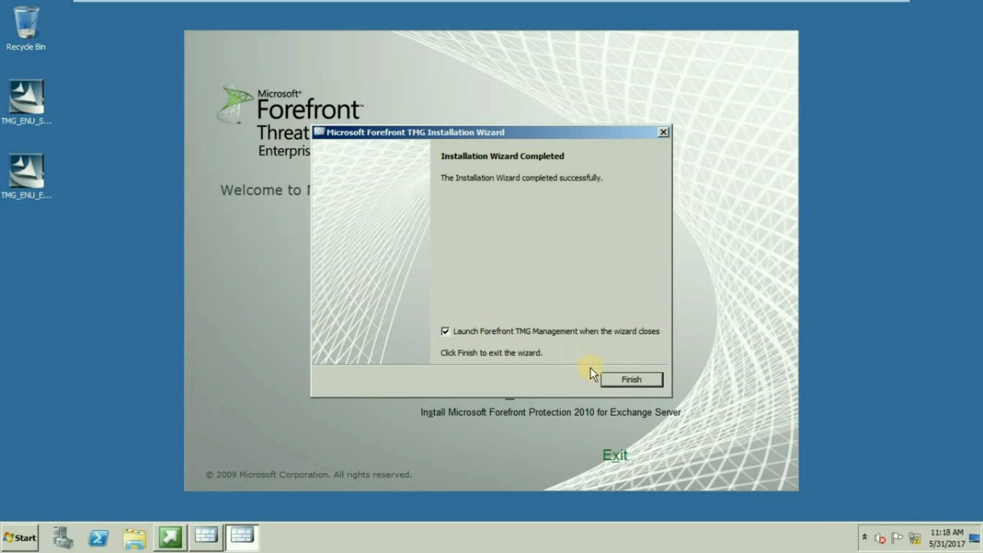
click(631, 379)
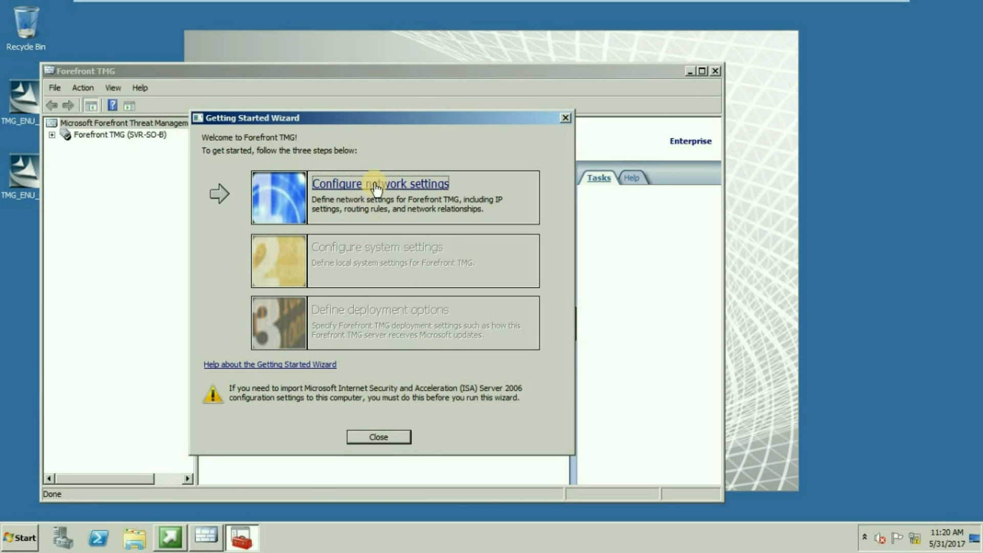
Start the network settings configuration, compare the available network templates, and choose Edge firewall.
click(374, 183)
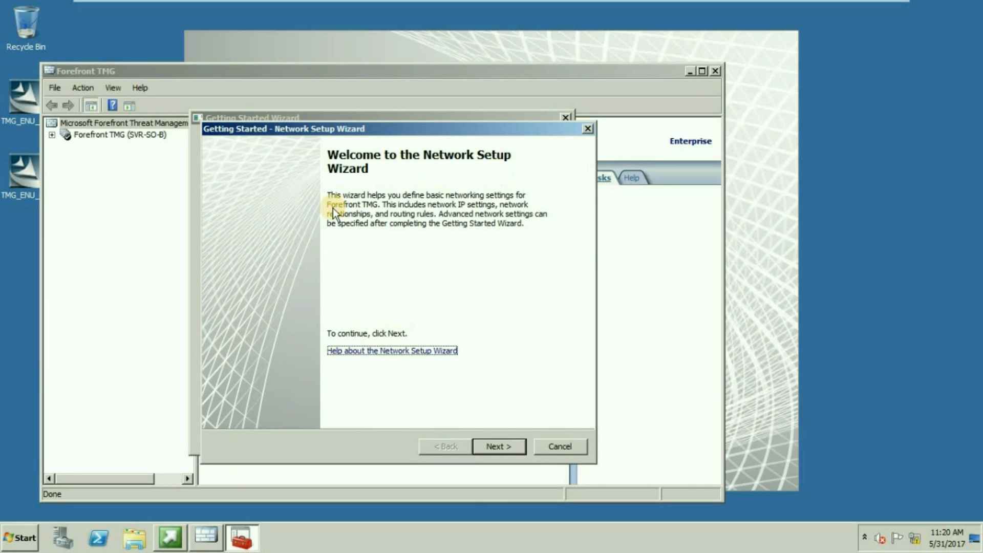
click(501, 451)
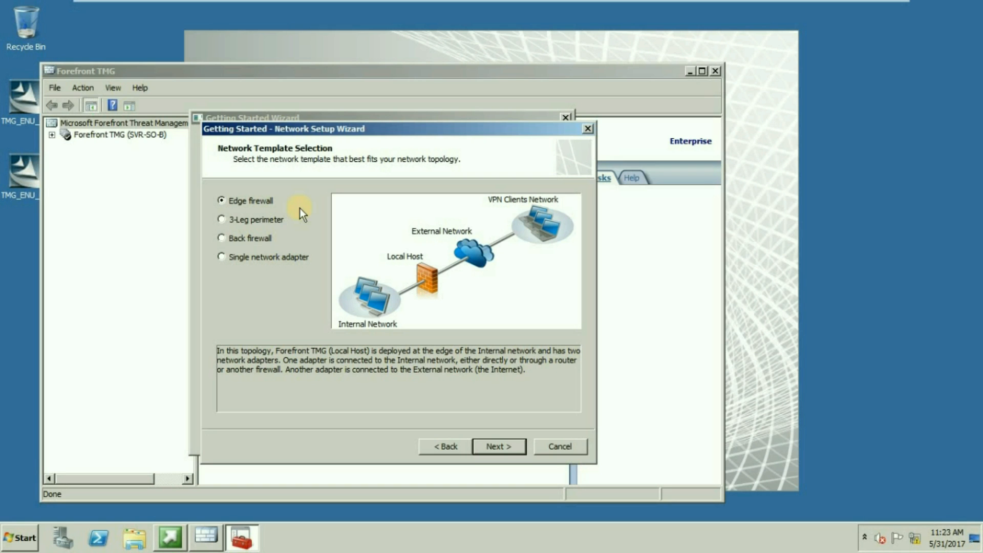
click(255, 219)
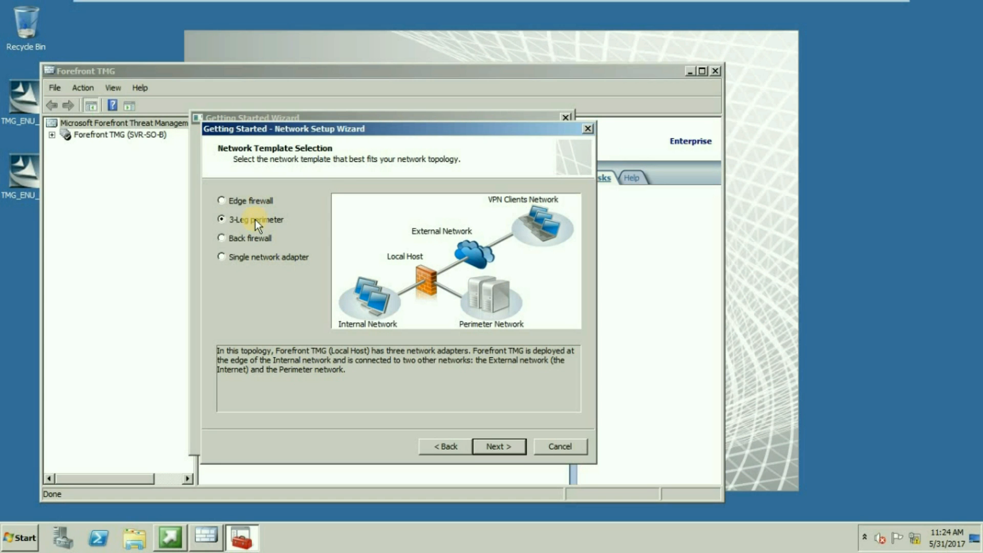
click(236, 241)
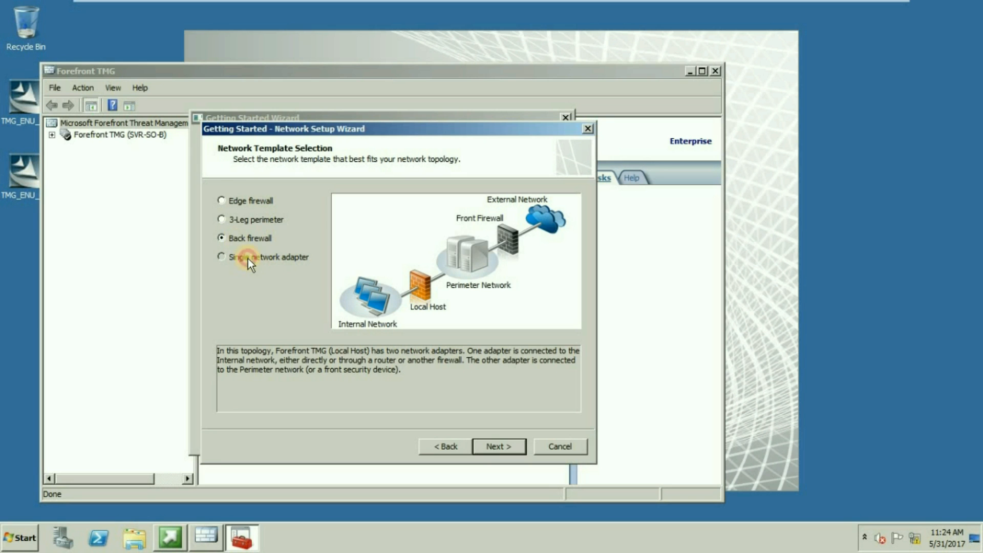
click(248, 259)
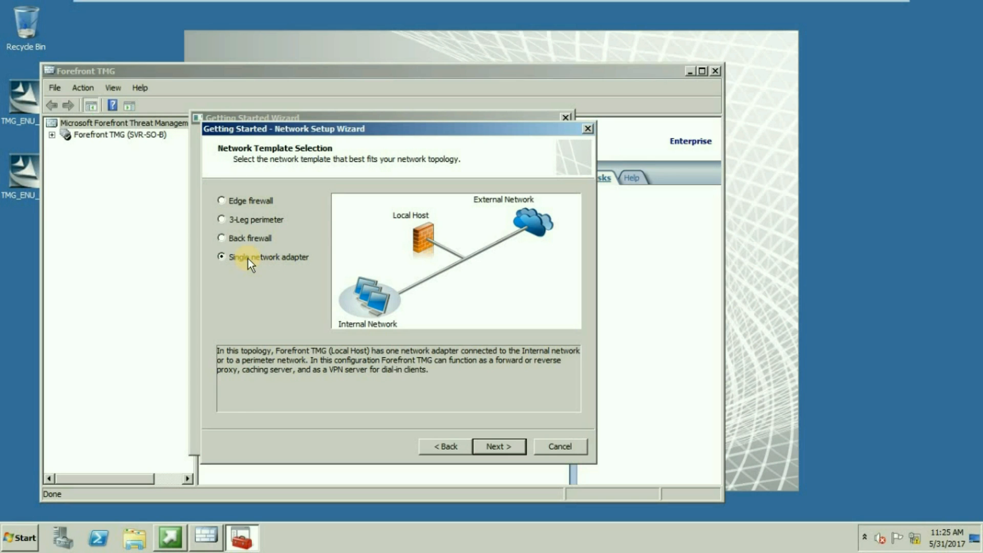
click(235, 204)
click(499, 446)
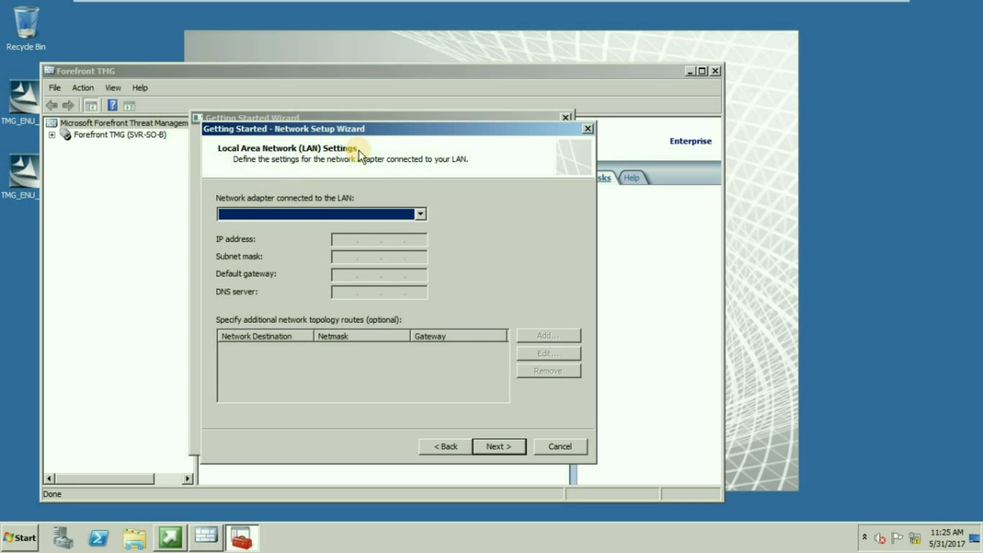
Assign the LOCAL AREA adapter as the network adapter connected to the LAN.
click(336, 216)
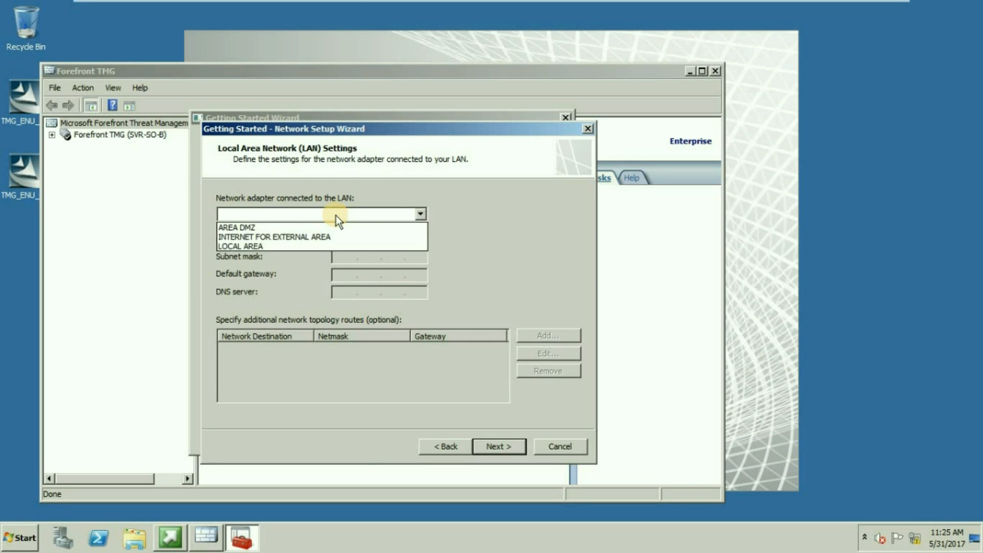
click(308, 246)
click(514, 440)
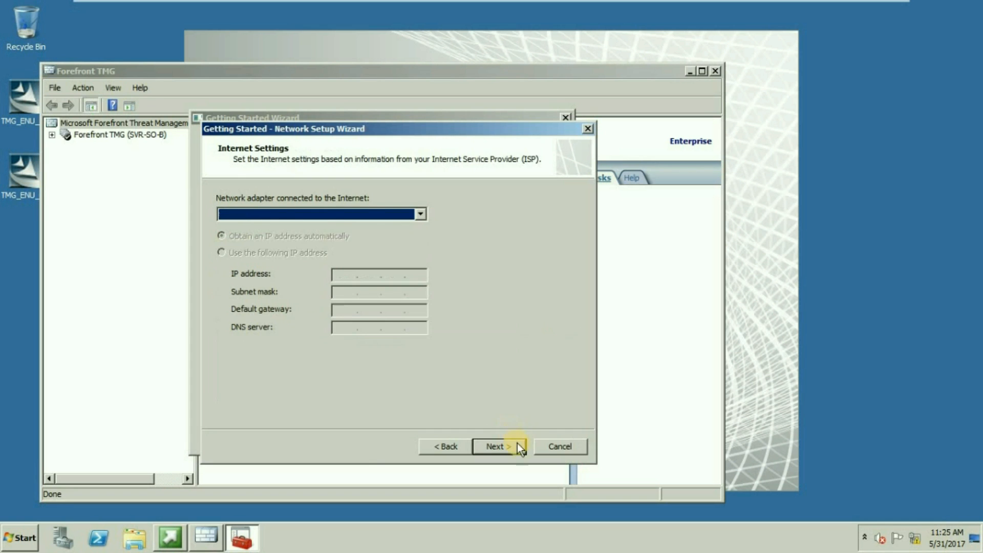
Assign INTERNET FOR EXTERNAL AREA as the Internet adapter, accept its default gateway, and complete the network setup.
click(314, 212)
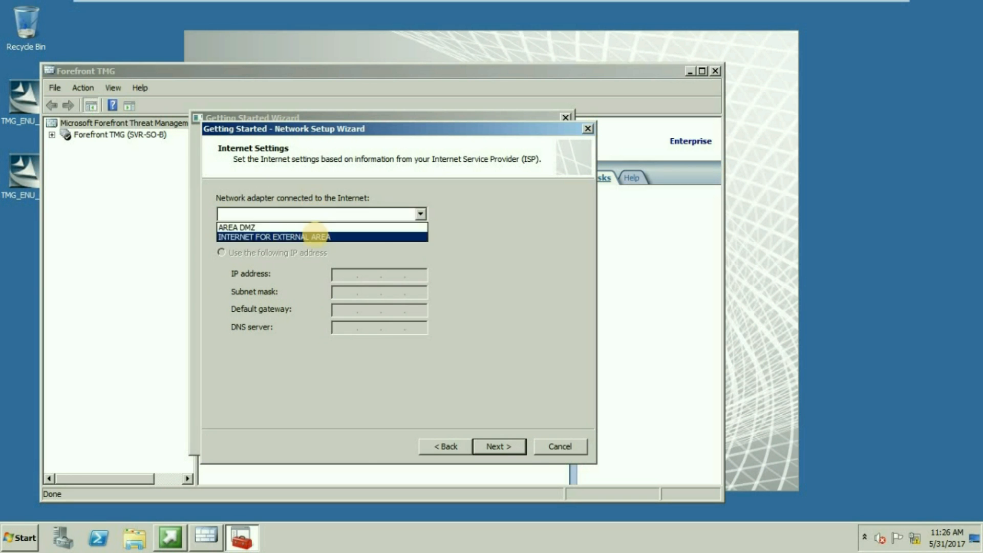
click(314, 233)
click(503, 453)
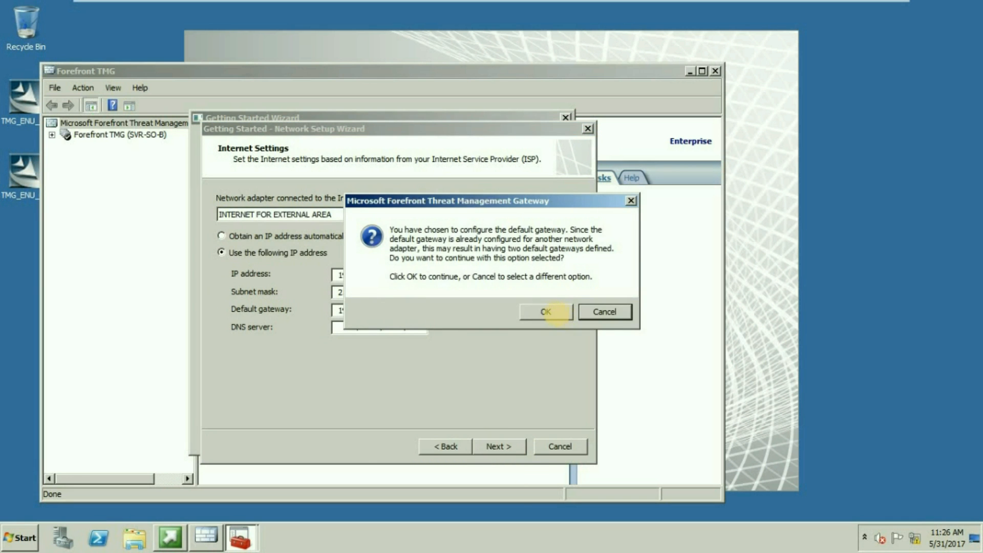
click(545, 311)
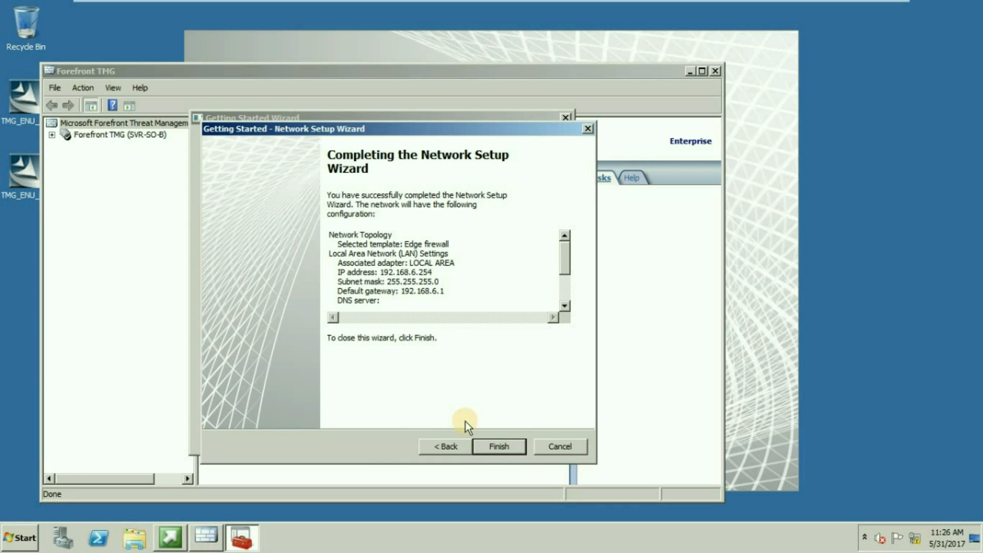
click(502, 442)
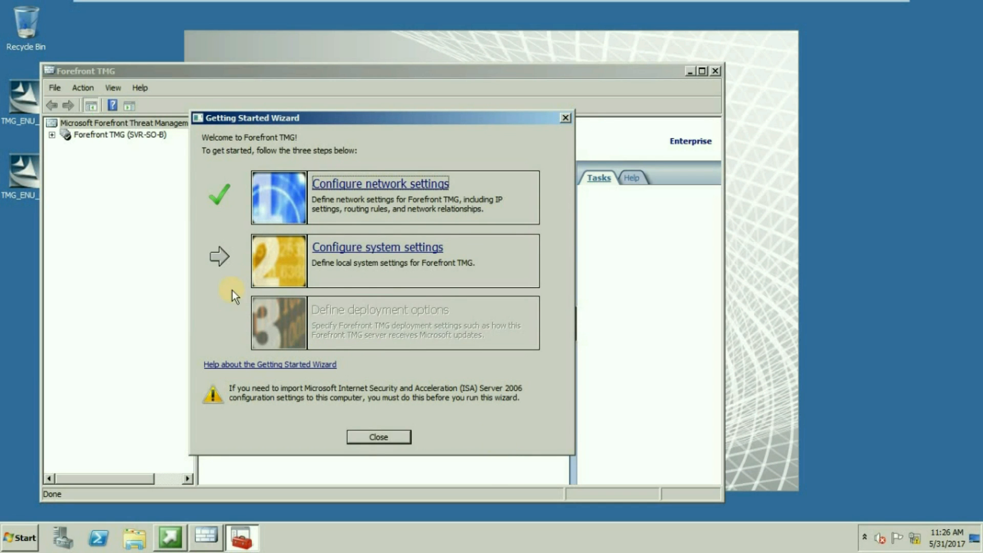
Complete the system settings configuration, keeping the existing computer name and the WORKGROUP membership.
click(373, 248)
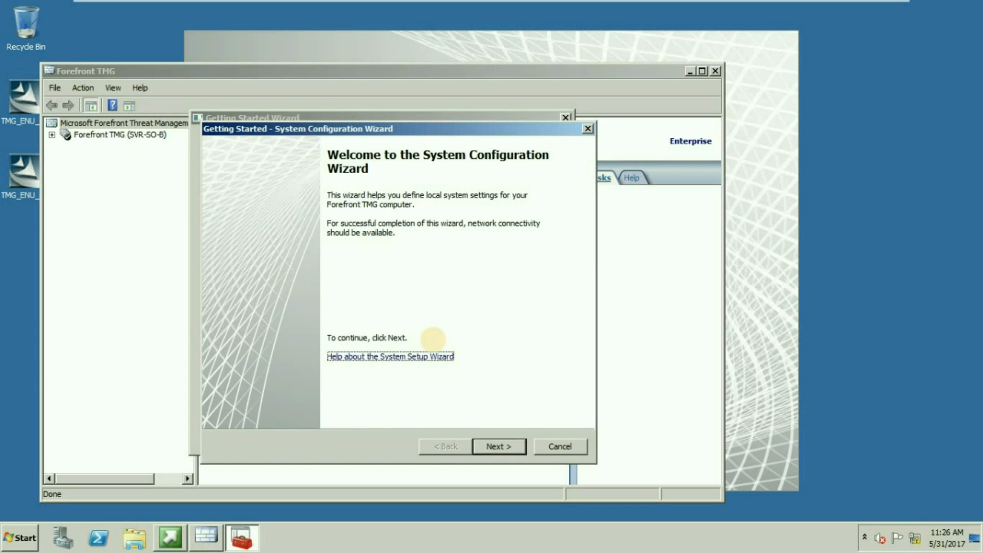
click(499, 446)
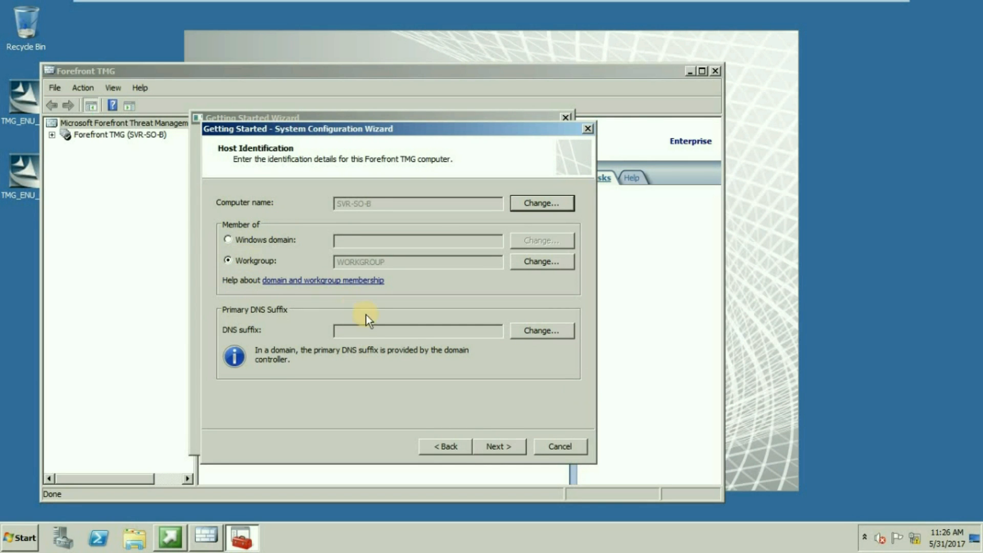
click(493, 444)
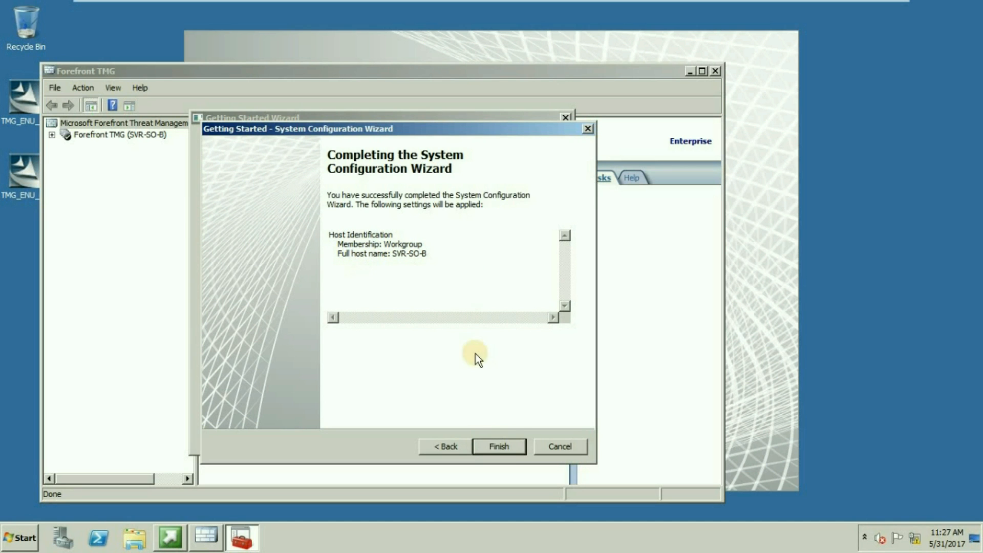
click(519, 444)
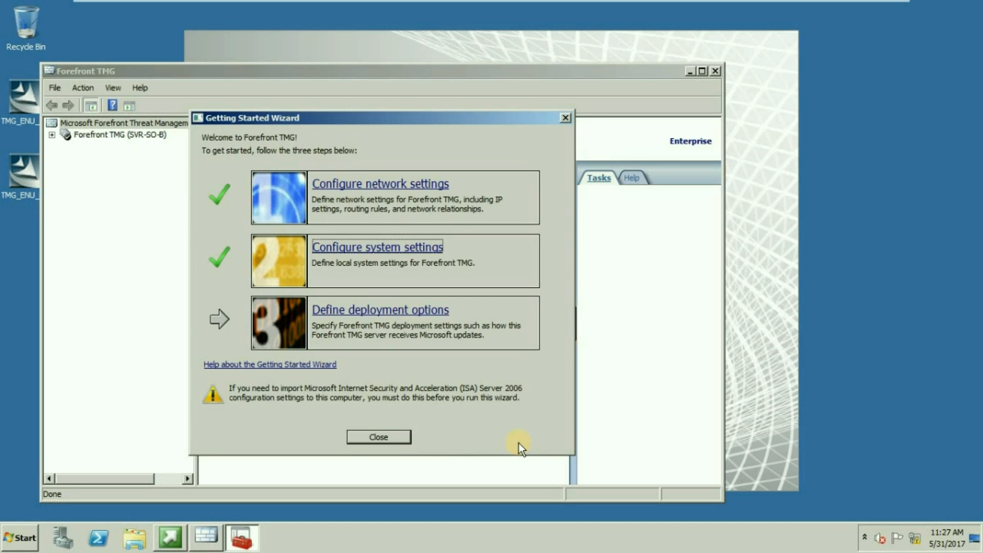
Complete the deployment options without Microsoft Update or the Customer Experience Improvement Program, using Basic telemetry participation.
click(344, 318)
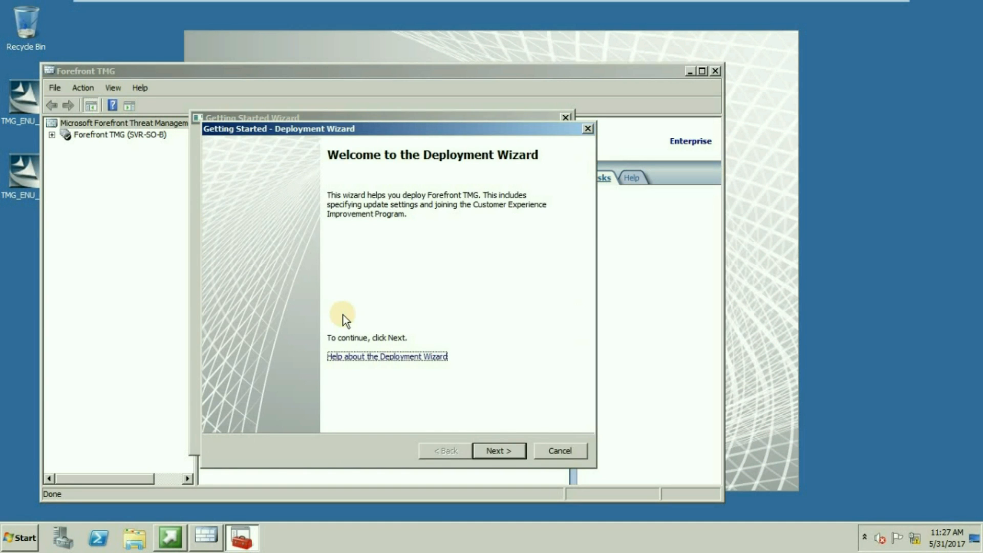
click(490, 447)
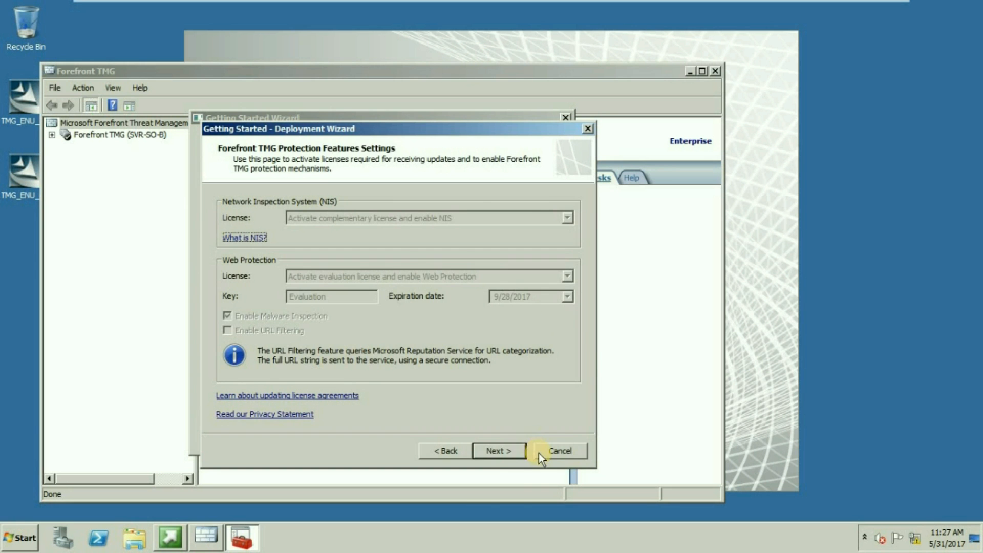
click(507, 456)
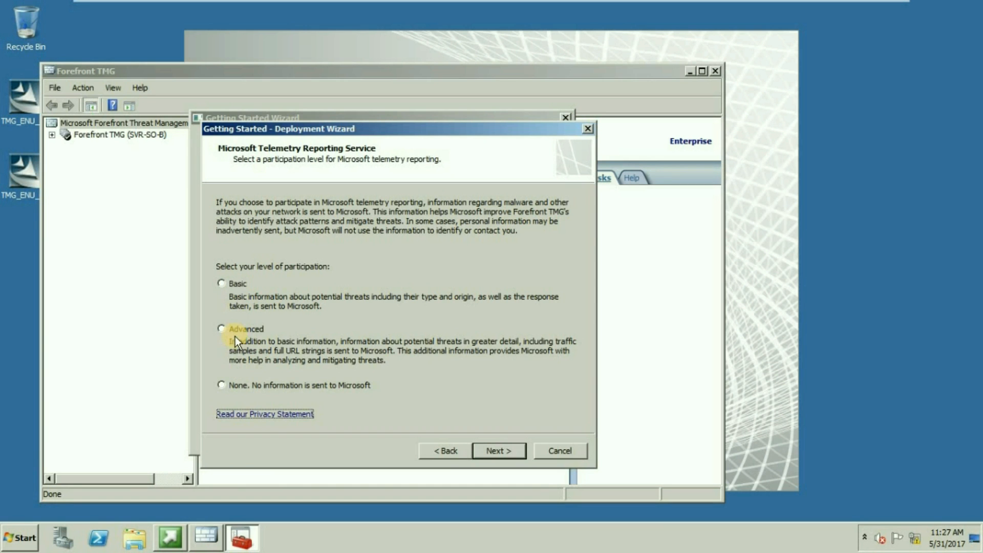
click(222, 283)
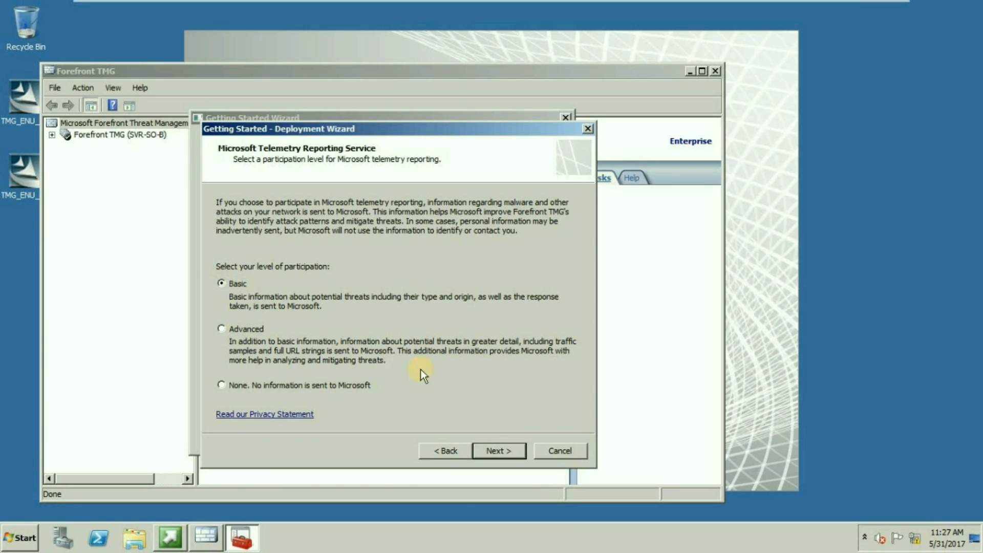
click(496, 447)
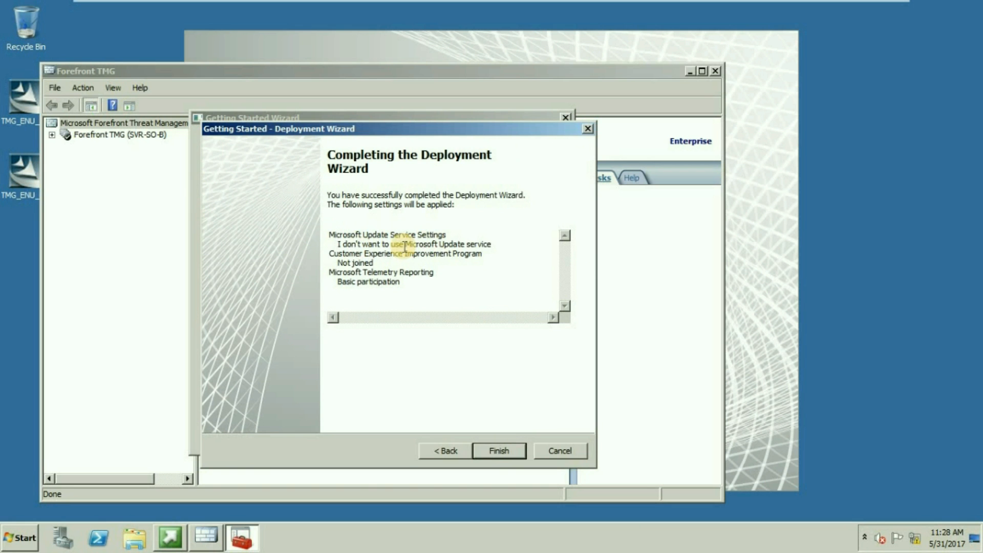
click(496, 452)
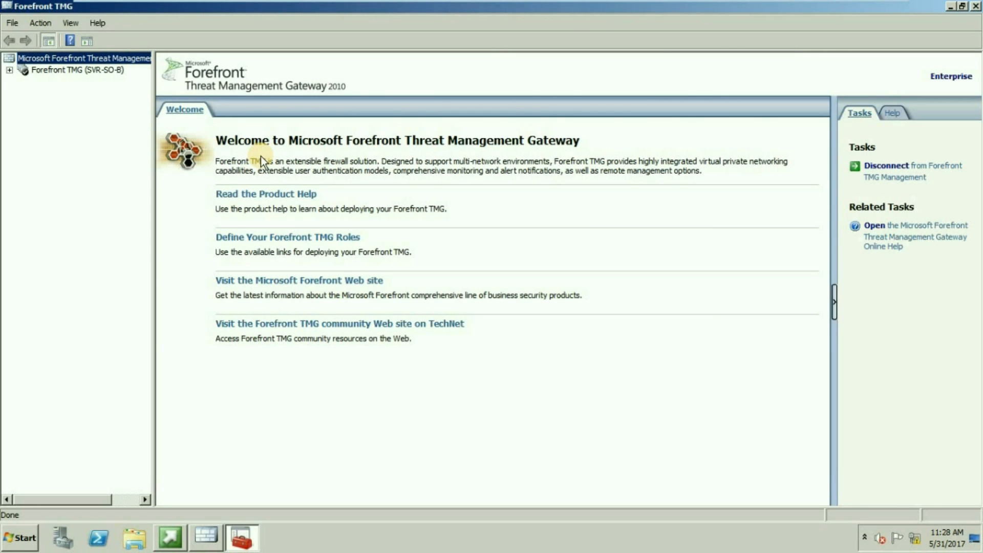
Examine the Dashboard, Monitoring and Web Access Policy pages of the Forefront TMG server.
click(9, 70)
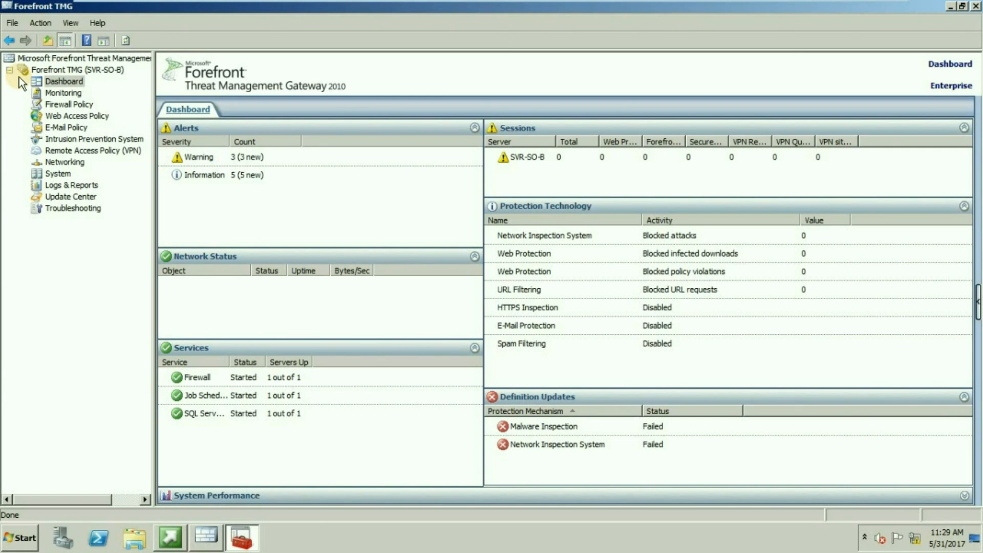
click(76, 80)
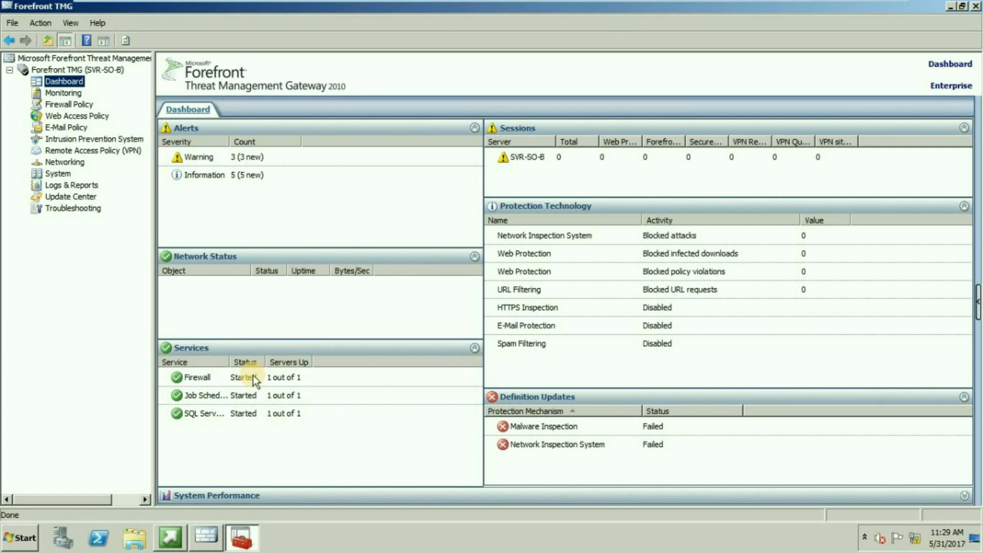
click(69, 93)
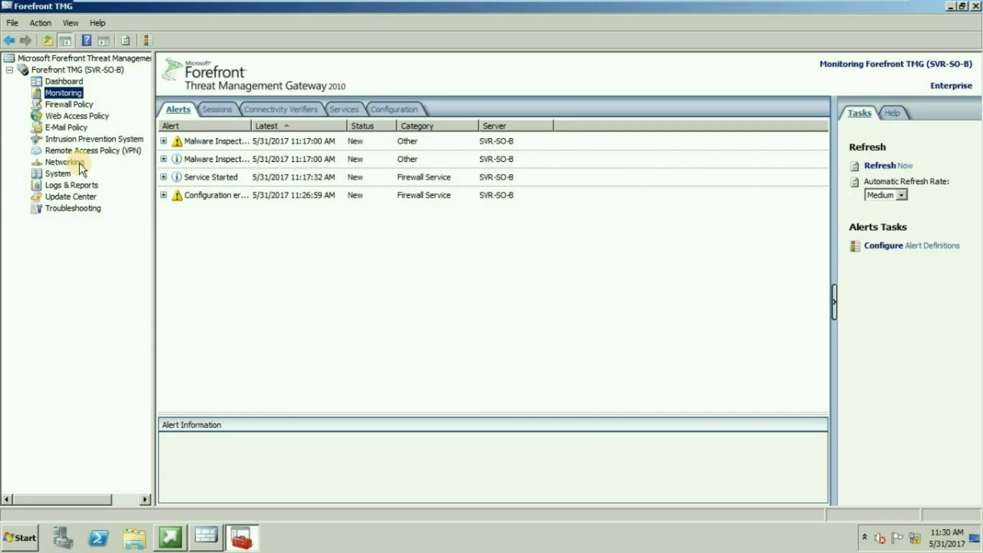
click(60, 118)
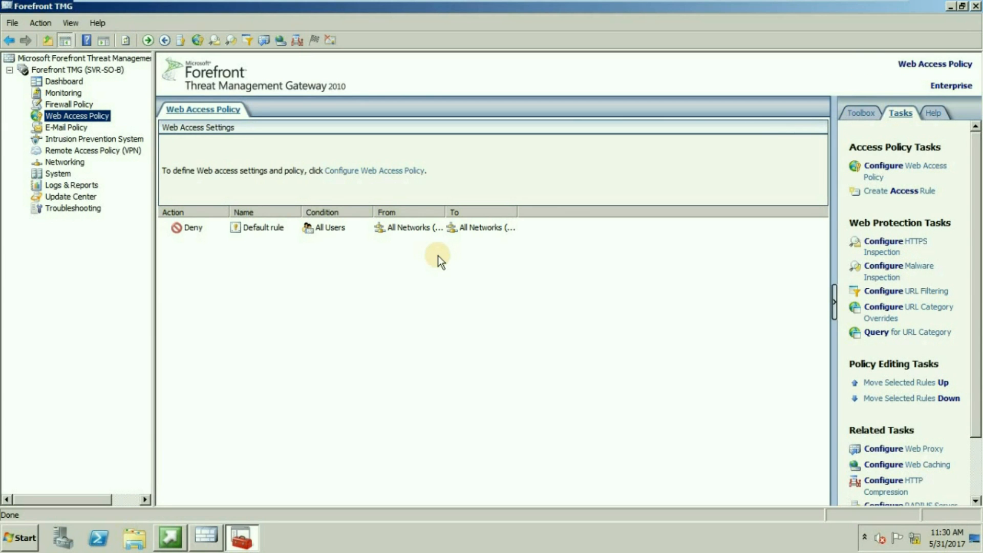
Start a new access rule named POP3 BLOCK with the Deny action.
click(913, 193)
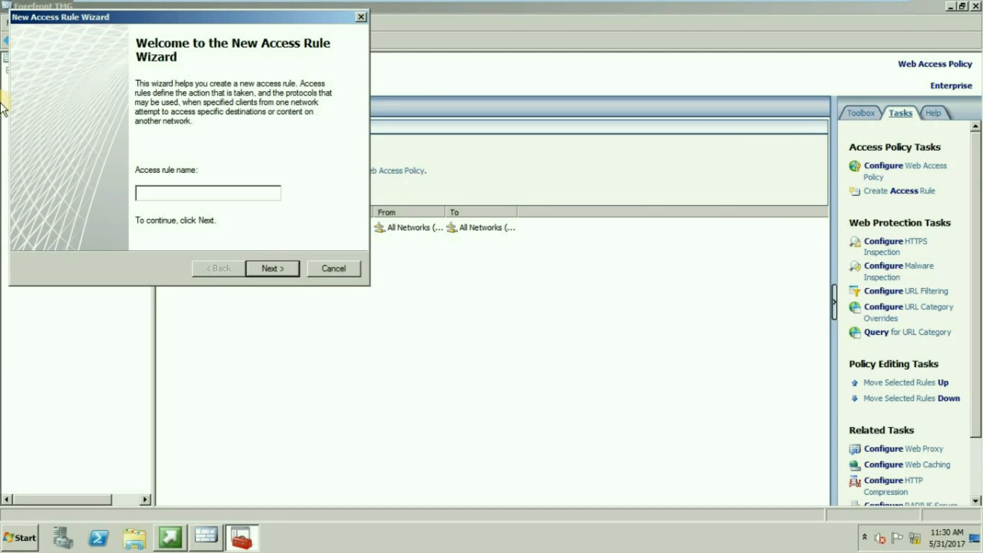
text(POP3 BLOCK)
click(262, 270)
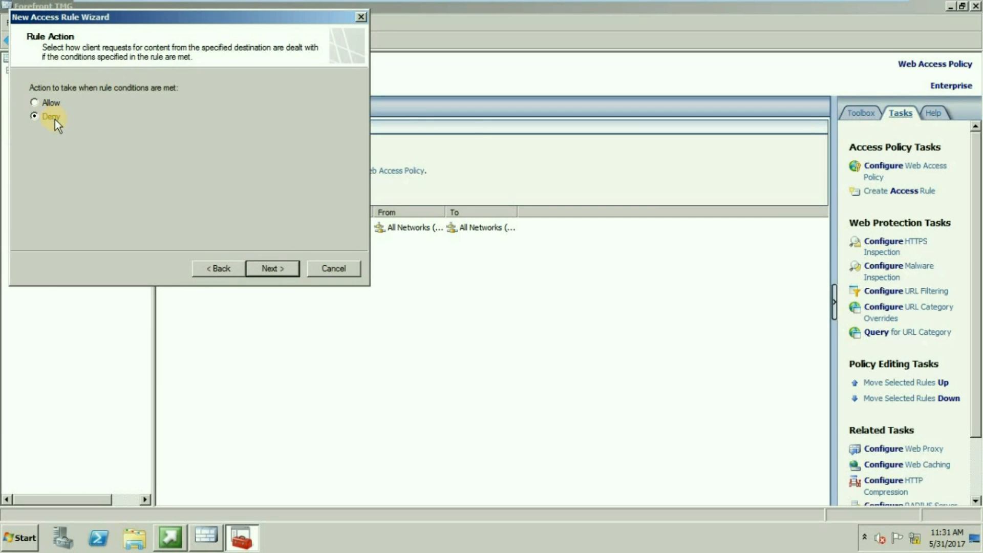
click(281, 269)
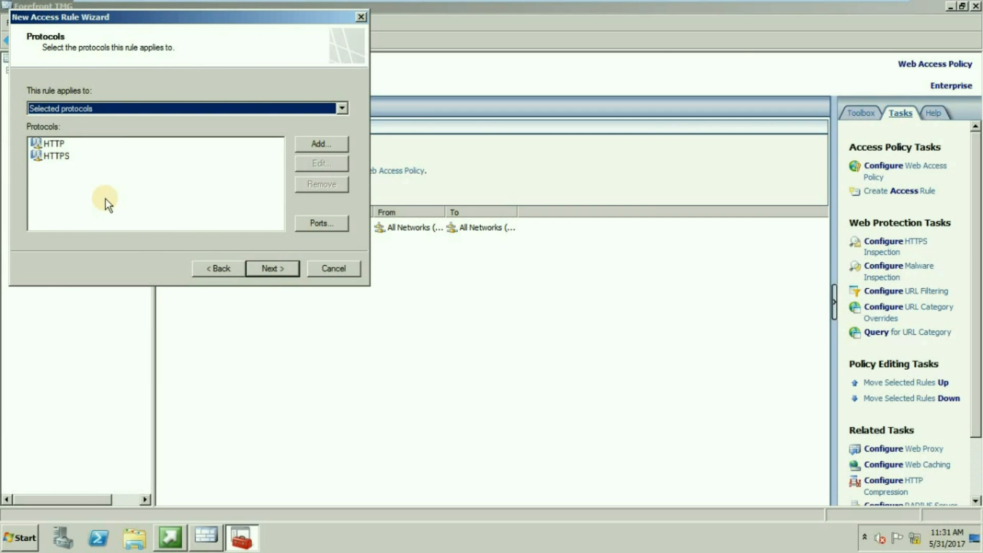
Keep the rule applied to selected protocols and add POP3, POP3 Server and POP3S Server from the common protocols.
click(87, 108)
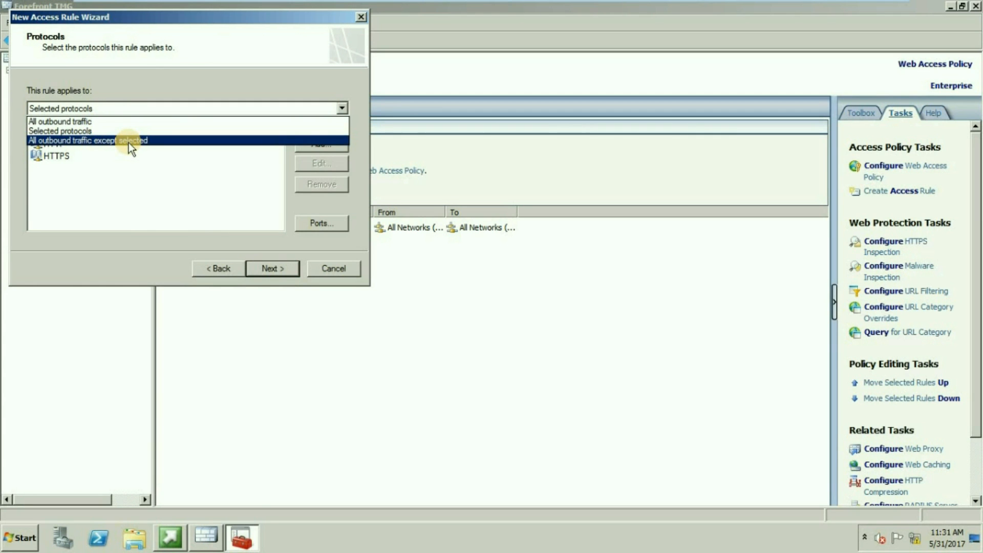
click(236, 156)
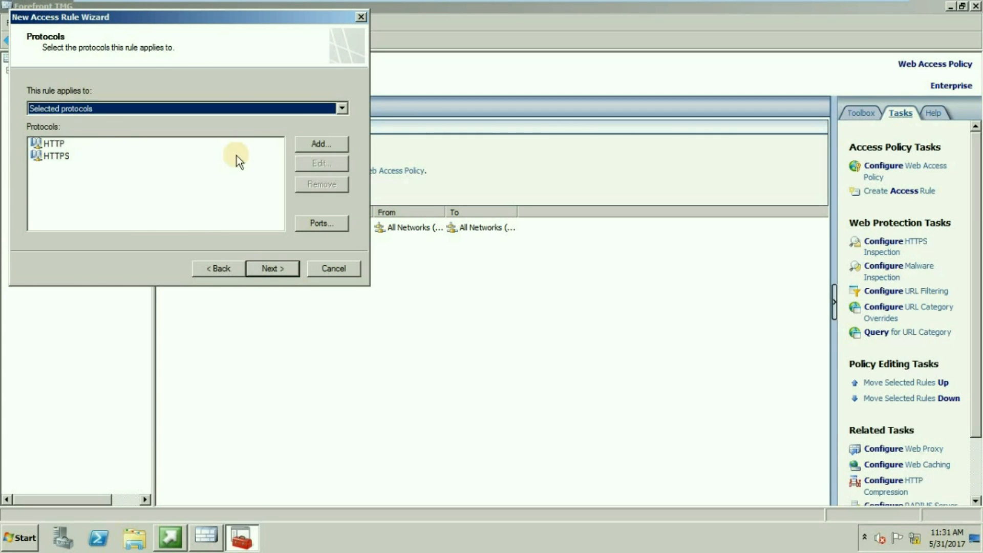
click(314, 146)
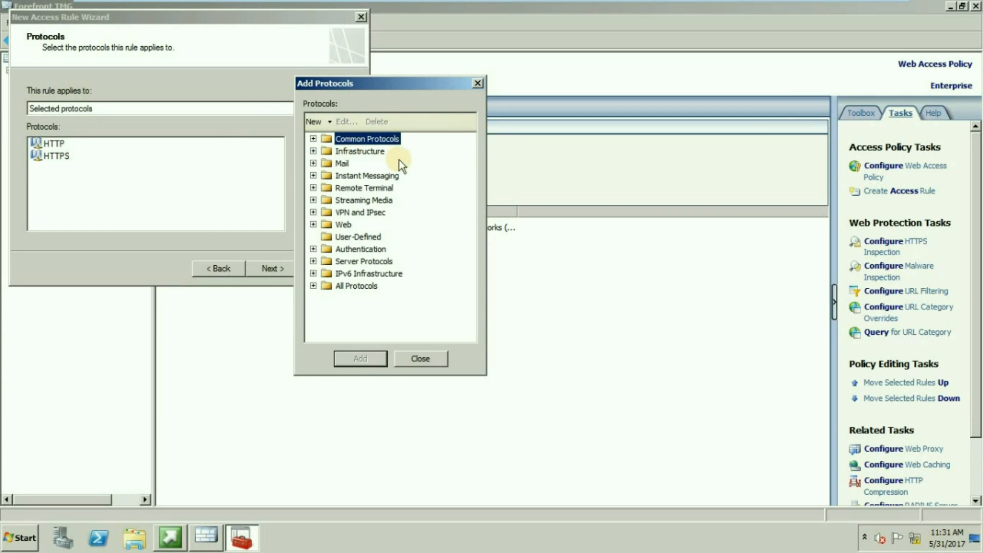
click(312, 139)
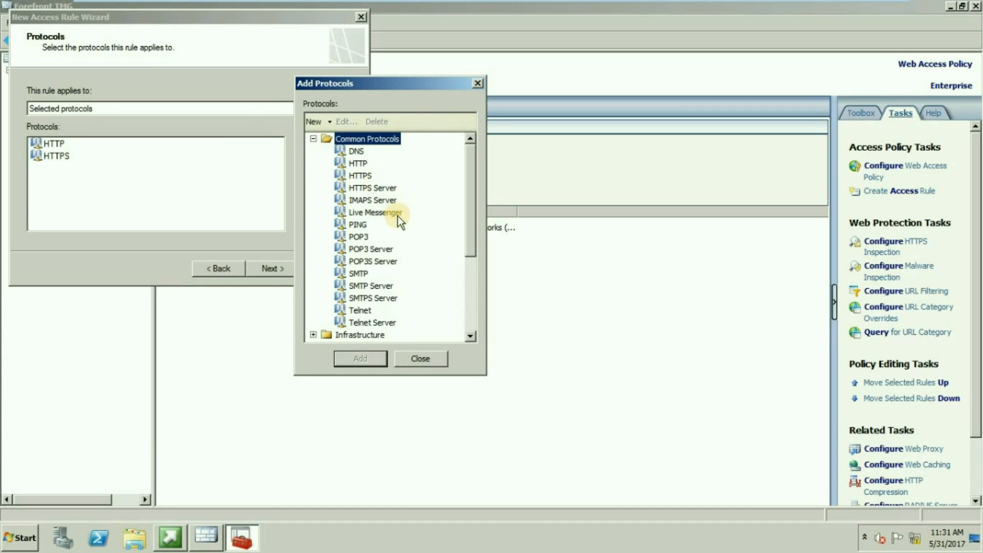
double_click(360, 237)
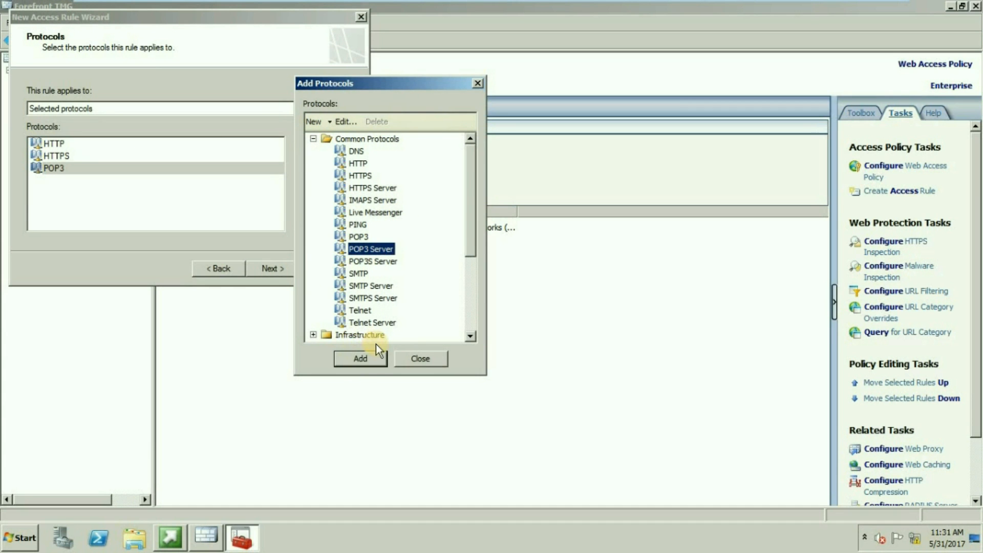
click(376, 360)
click(366, 262)
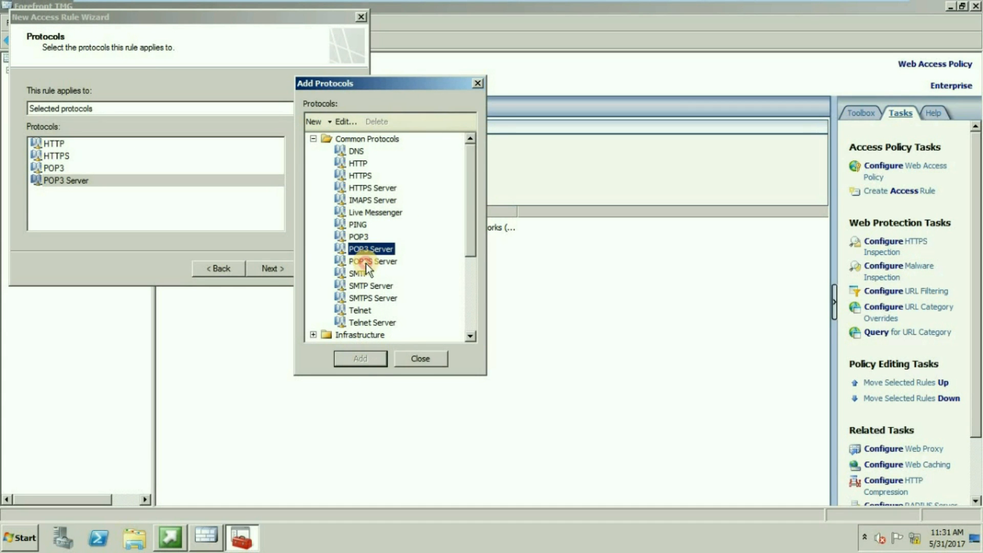
click(361, 359)
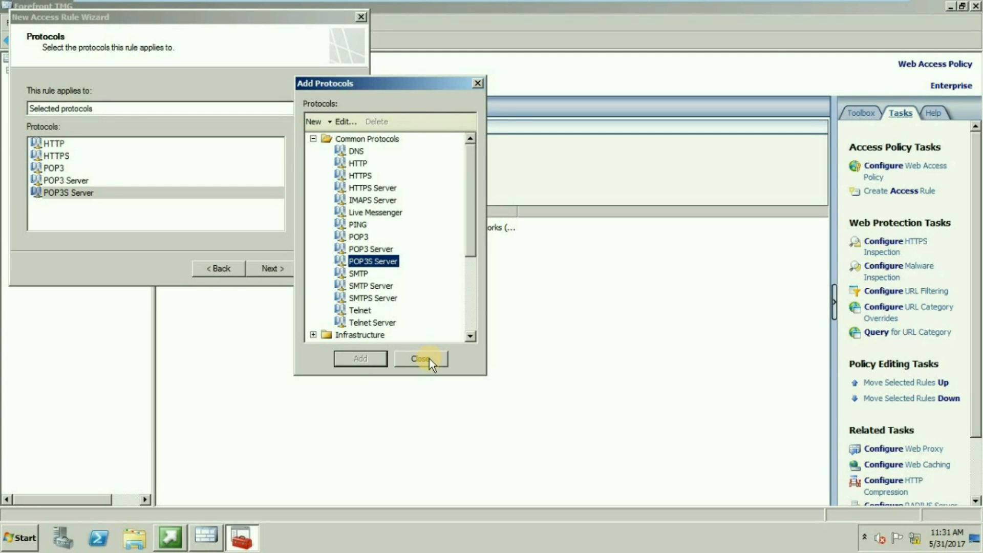
click(420, 359)
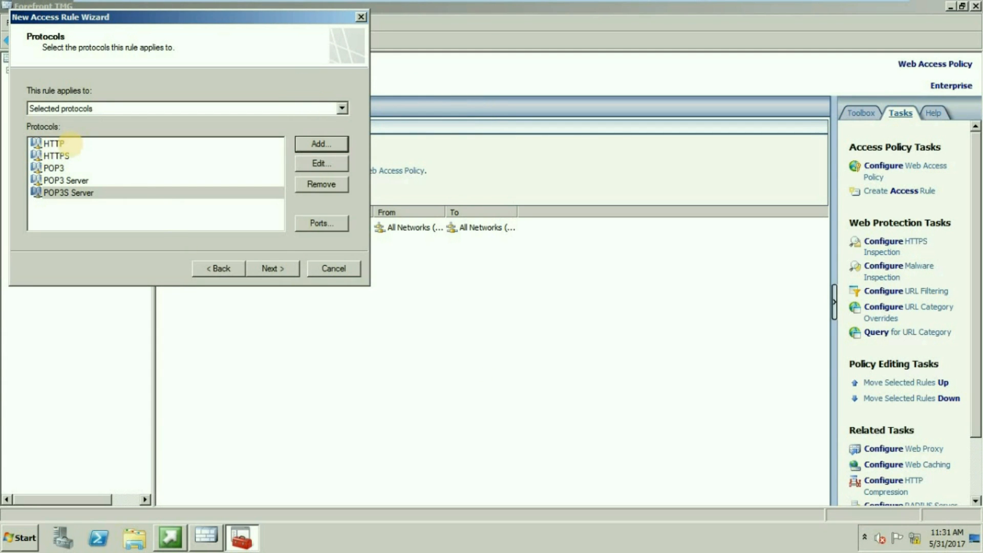
Remove HTTP and HTTPS from the rule's protocols and continue to the access rule sources.
click(70, 144)
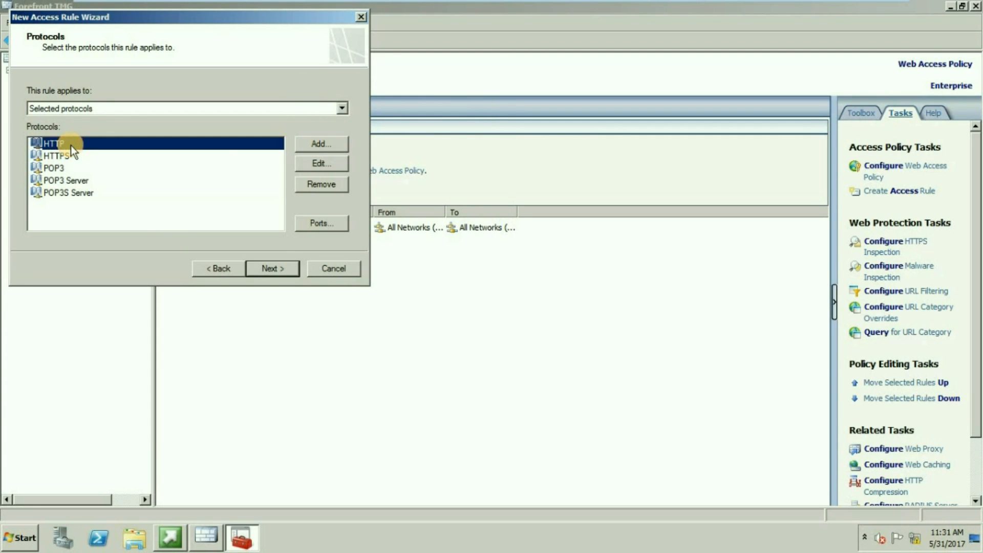
click(330, 185)
click(117, 144)
click(338, 181)
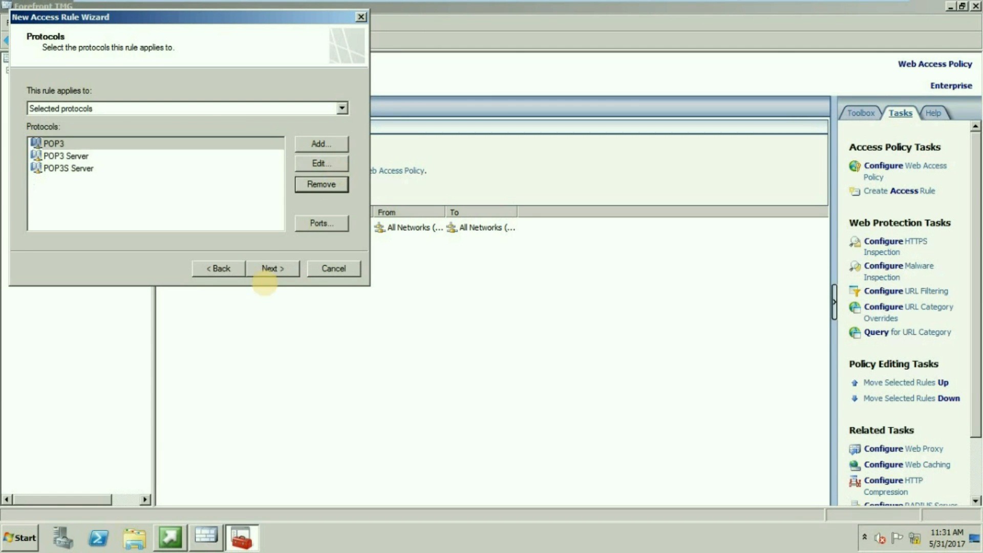
click(273, 268)
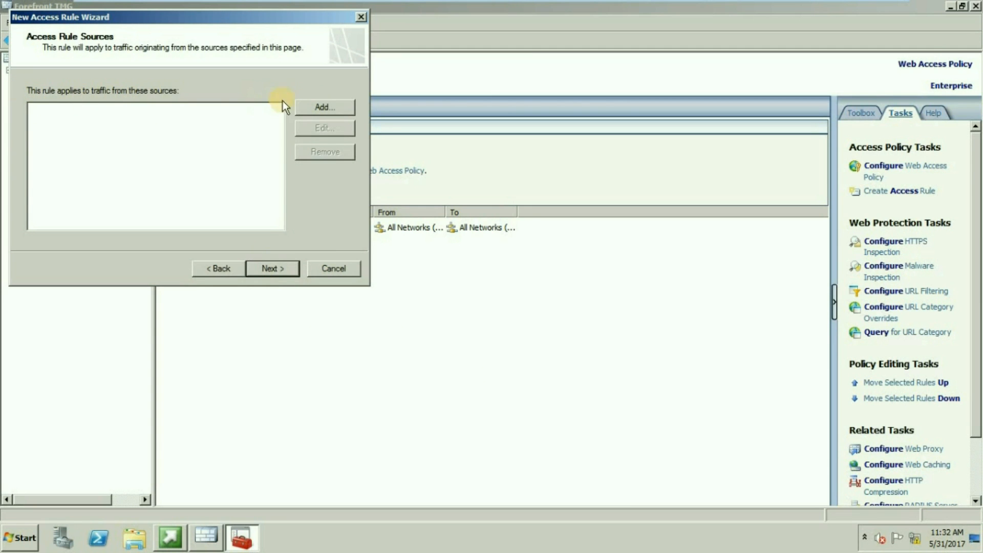
Add the Local Host and Internal networks as the rule's traffic sources.
click(327, 110)
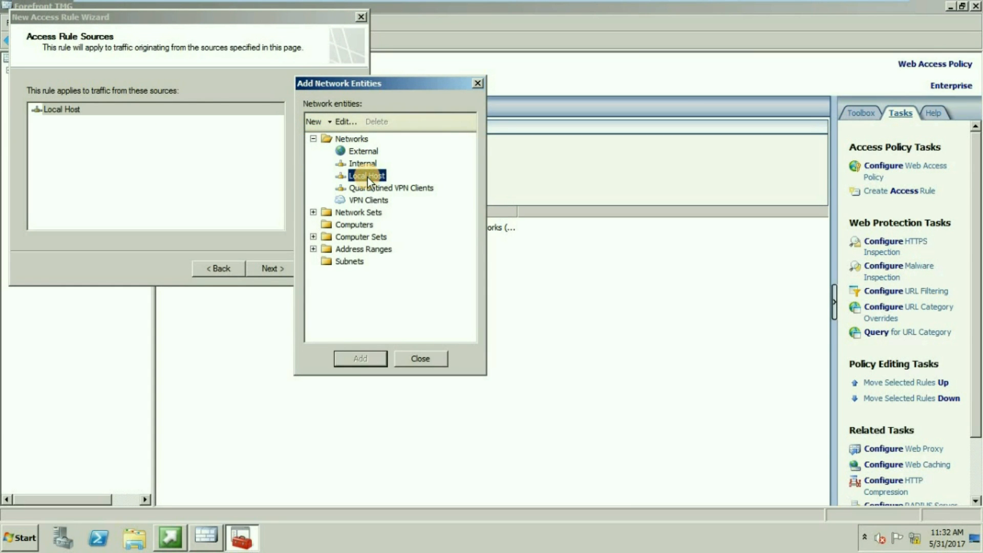
click(362, 162)
click(358, 358)
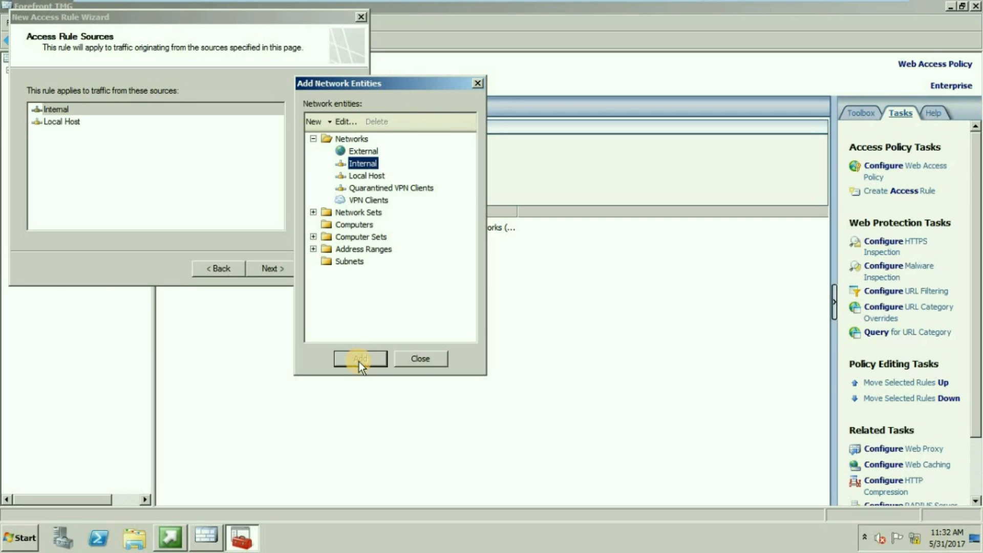
click(425, 361)
click(272, 268)
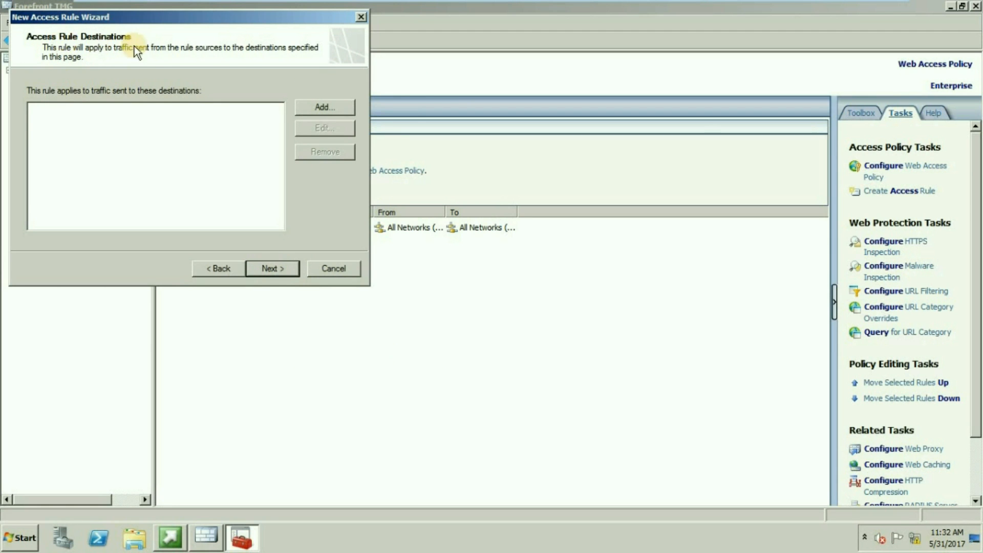
Add the External network as the rule's traffic destination.
click(321, 107)
click(313, 139)
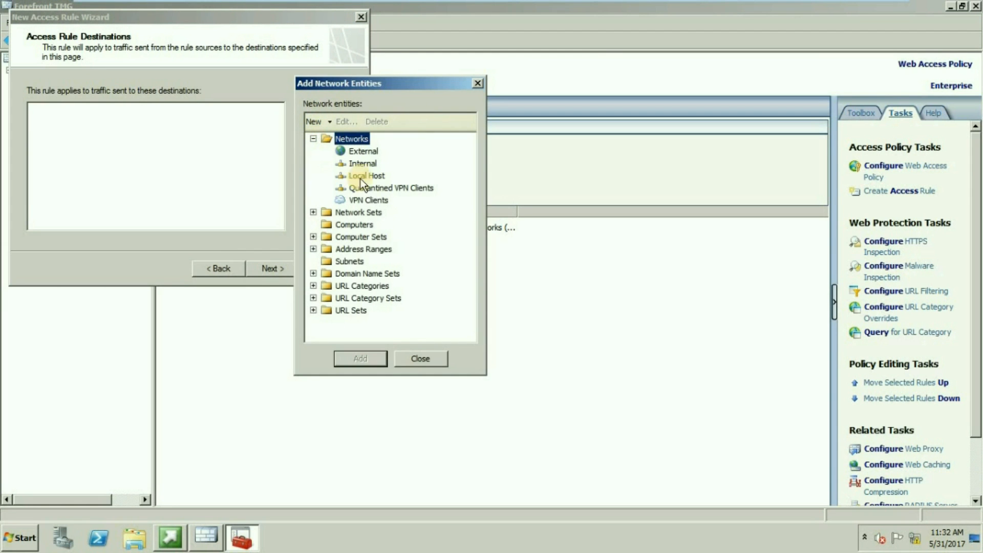
click(363, 151)
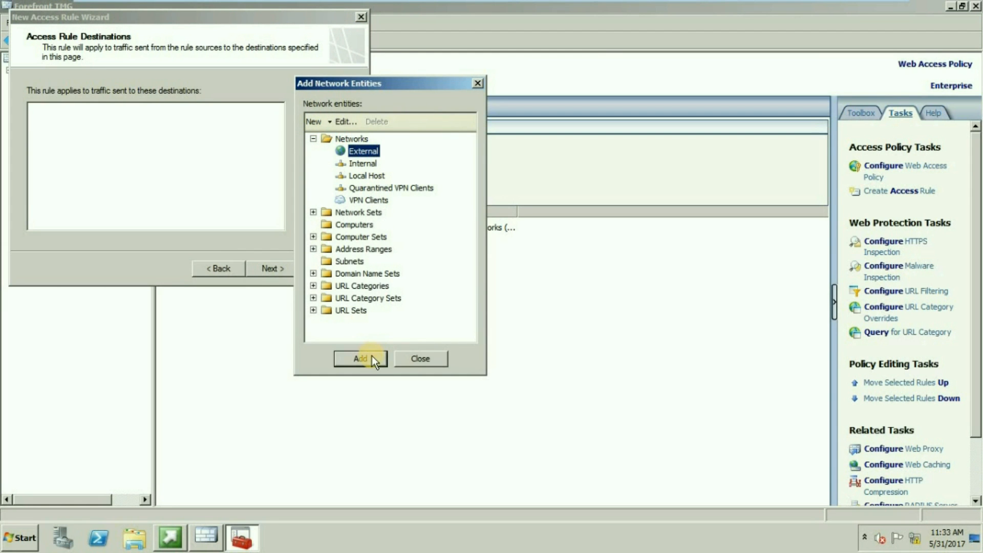
click(372, 357)
click(270, 268)
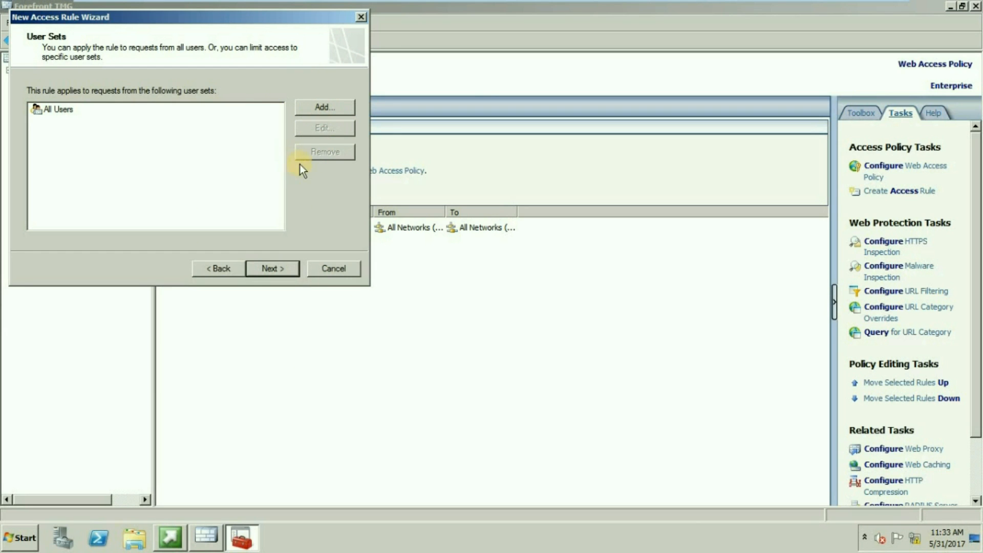
Complete the access rule for All Users and apply the configuration changes without a change description.
click(263, 274)
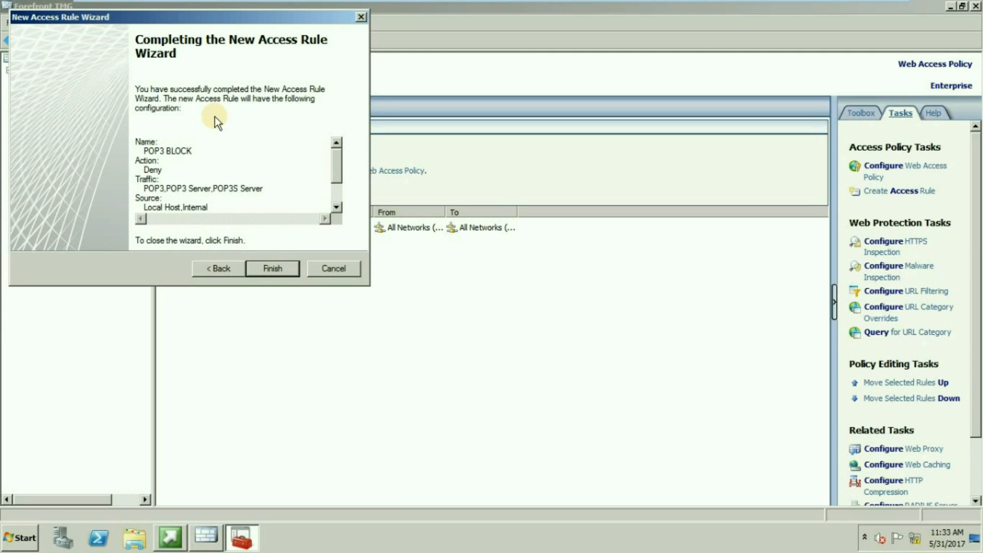
scroll(331, 201, down, 2)
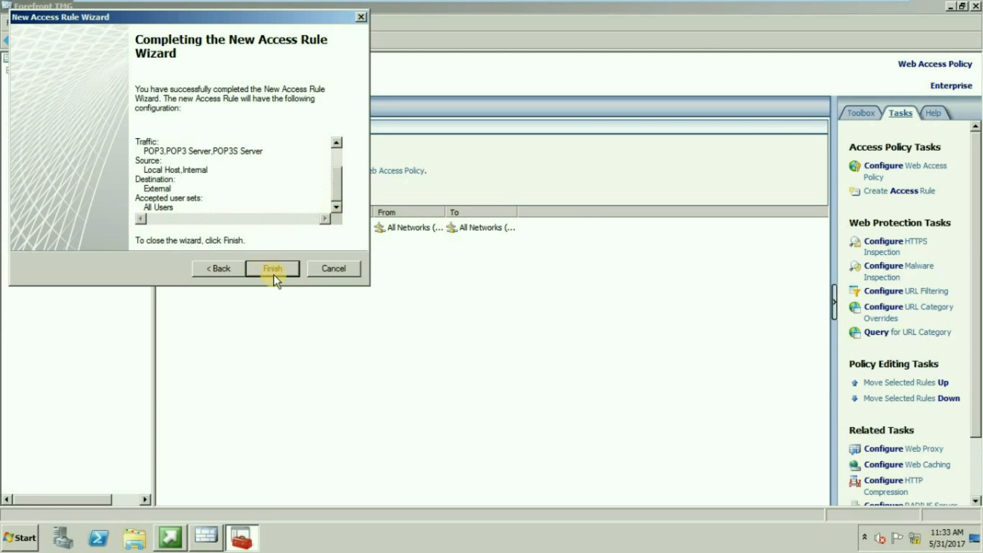
click(271, 268)
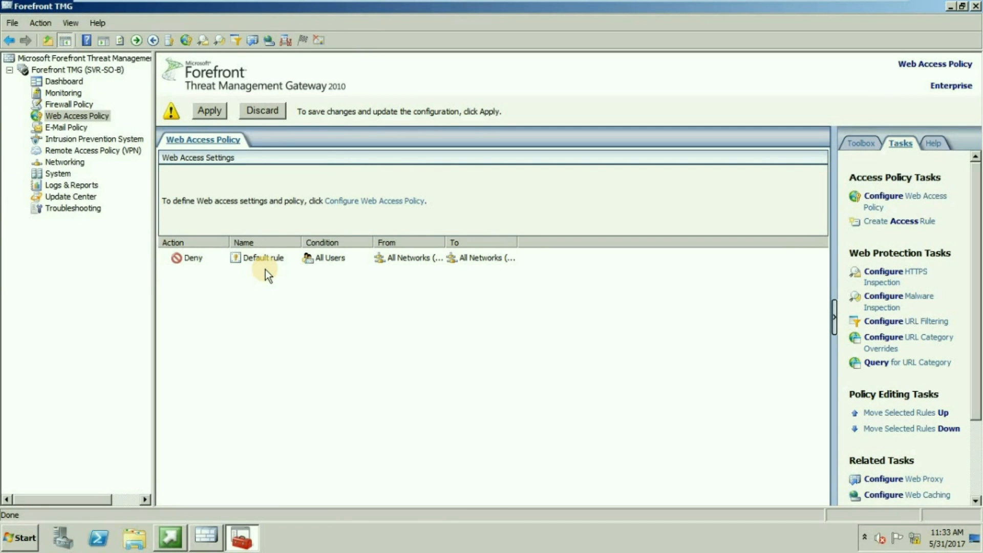
click(214, 113)
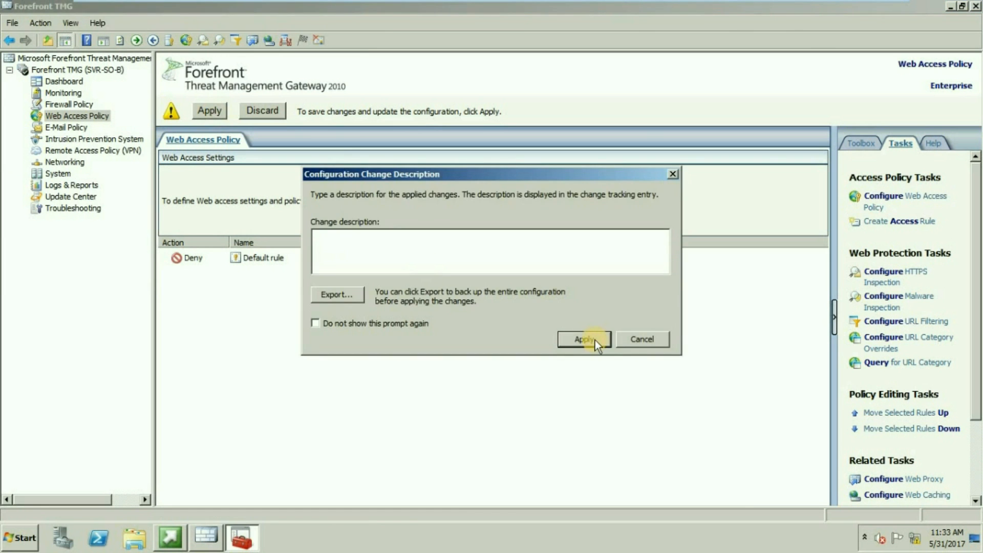
click(594, 340)
click(646, 206)
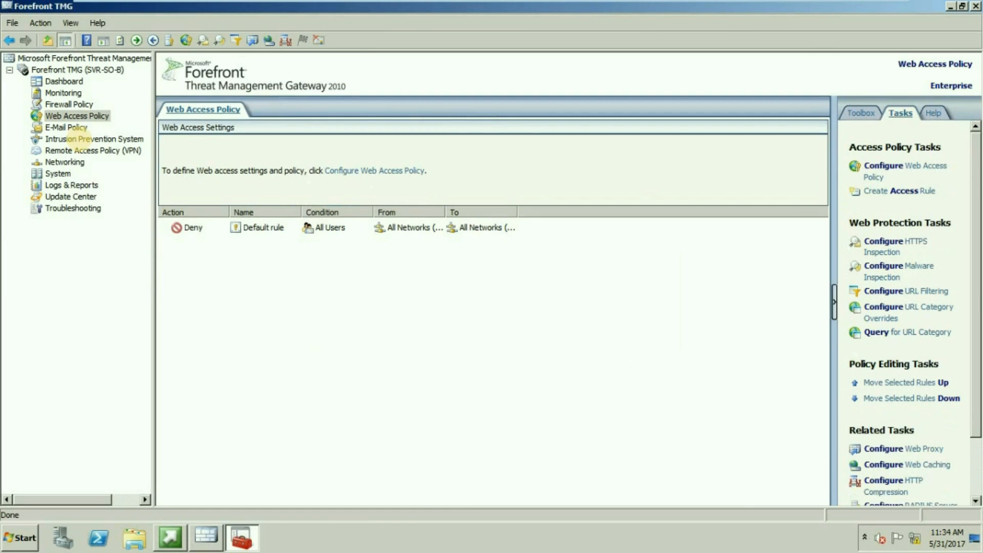
Examine the Firewall Policy and E-Mail Policy pages and the E-Mail Policy Wizard up to its internal mail server configuration, without saving anything.
click(62, 104)
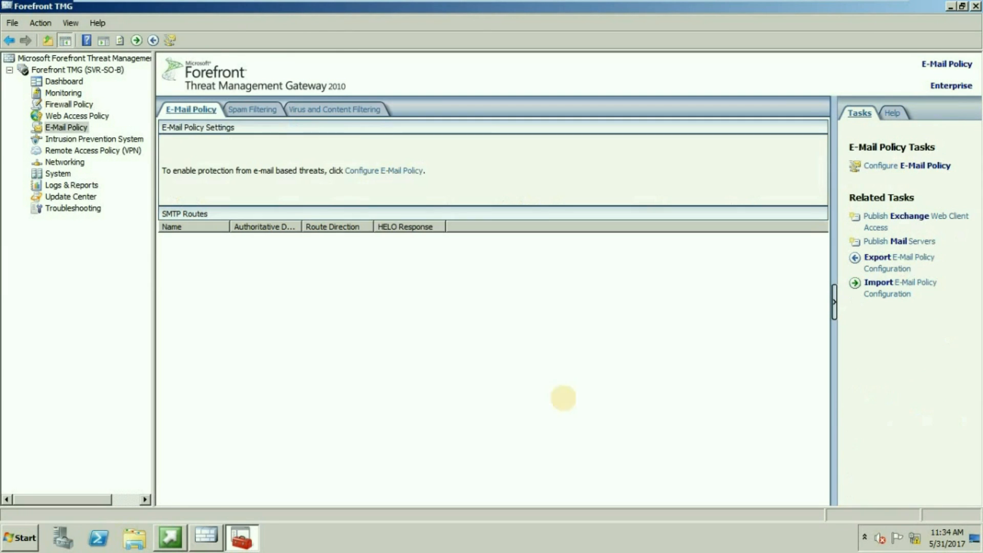
click(66, 127)
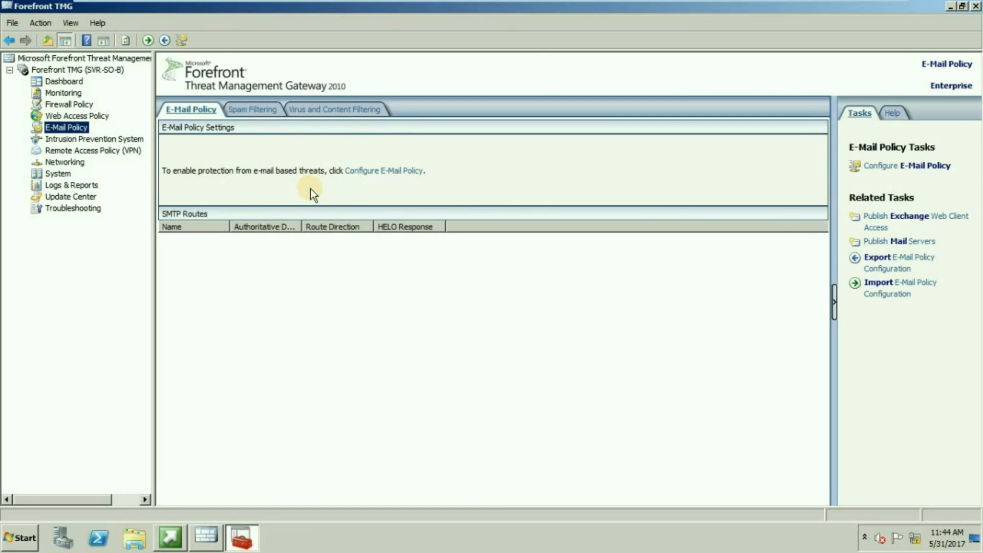
click(917, 165)
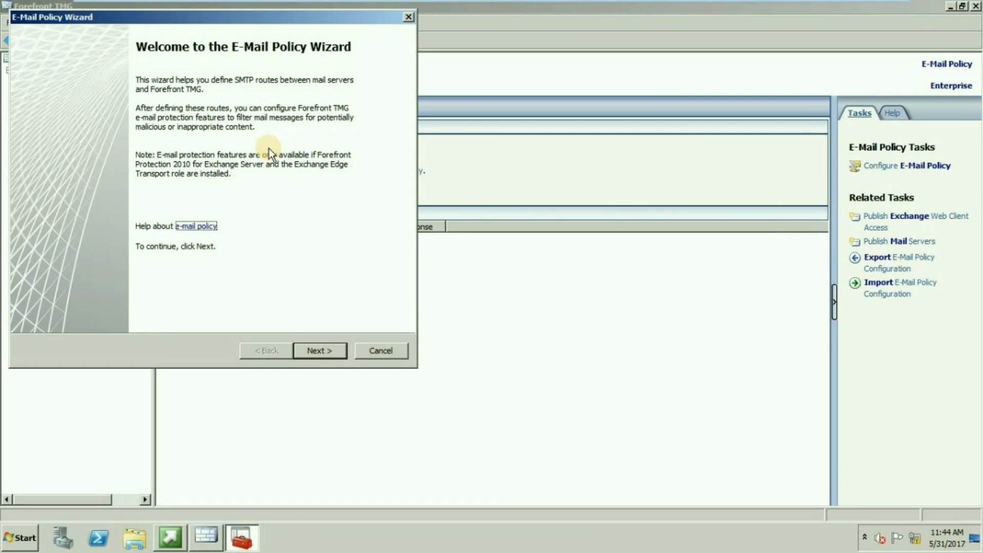
click(315, 350)
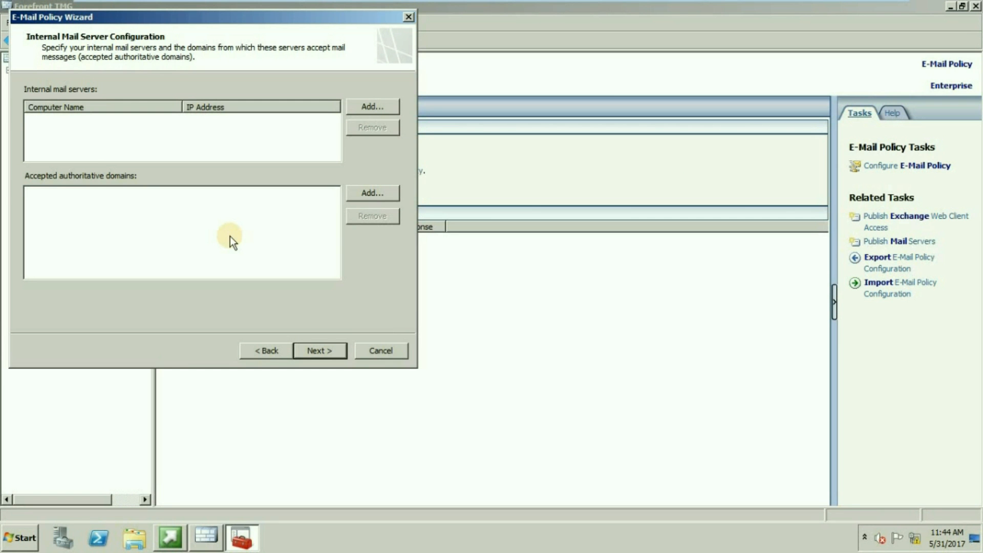
click(376, 350)
Examine the Troubleshooting and Update Center pages of the server.
click(74, 207)
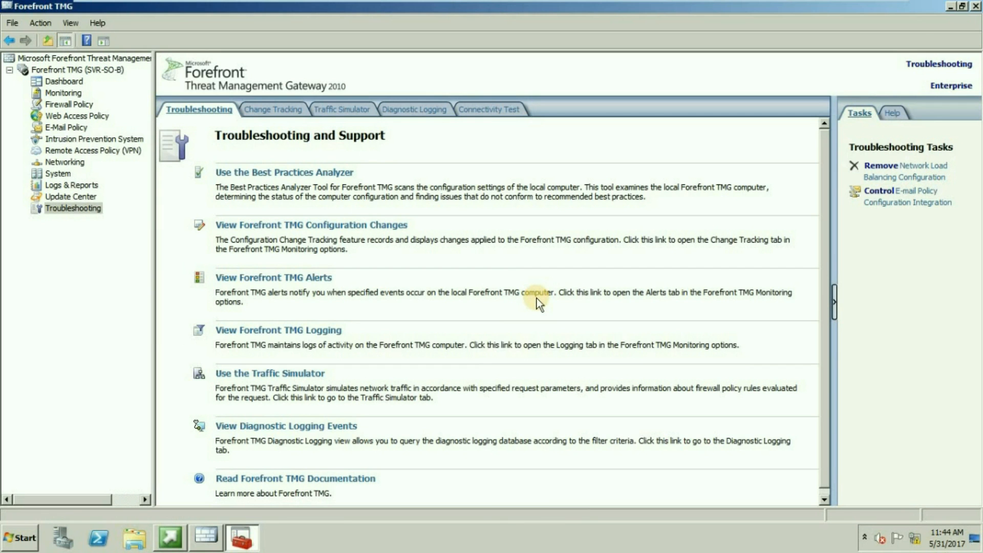
click(71, 196)
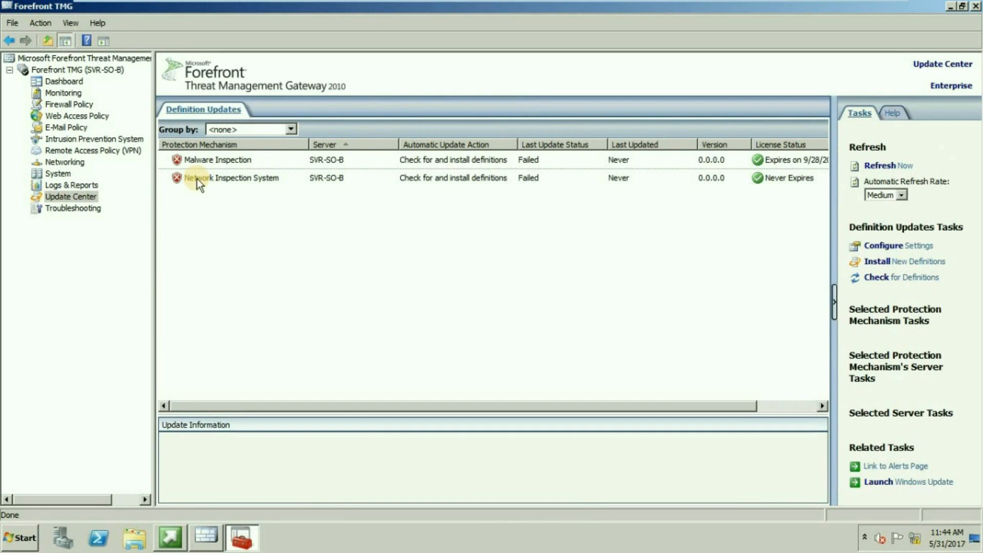